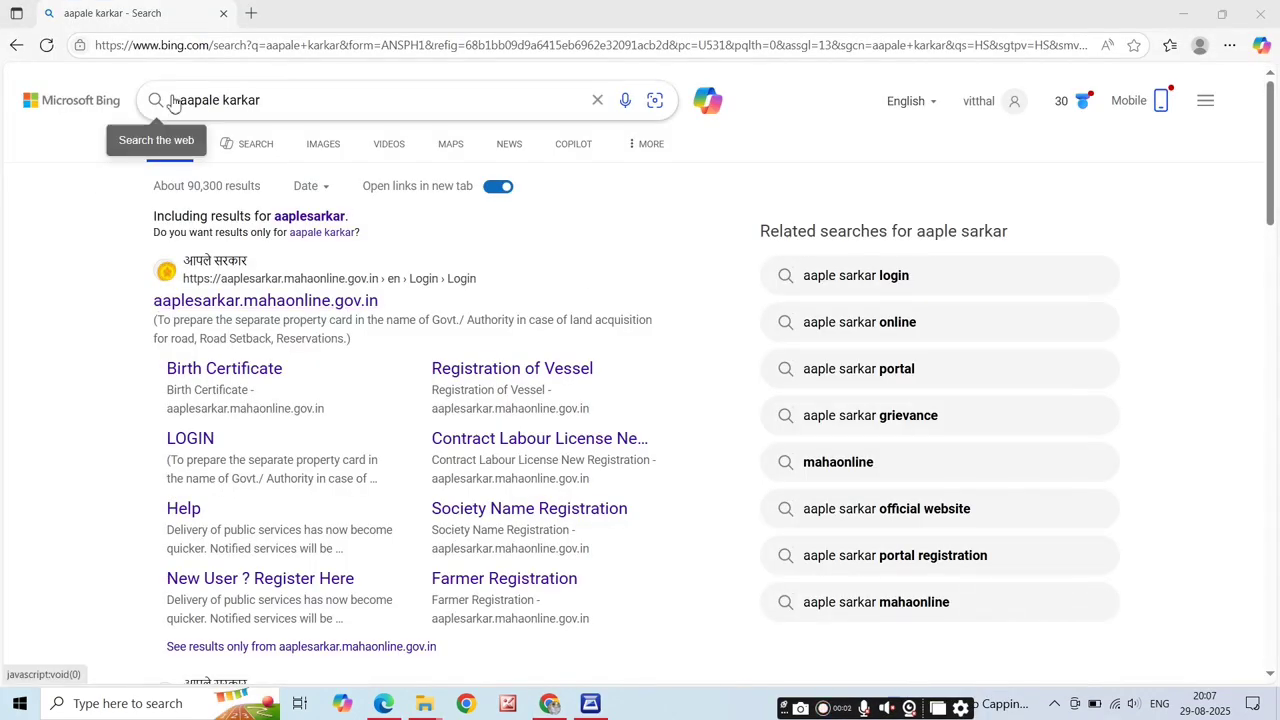
Search the web for "aapale karkar" and open the aaplesarkar.mahaonline.gov.in portal.
{"action": "left_click_drag", "start_coordinate": [180, 103], "coordinate": [294, 109]}
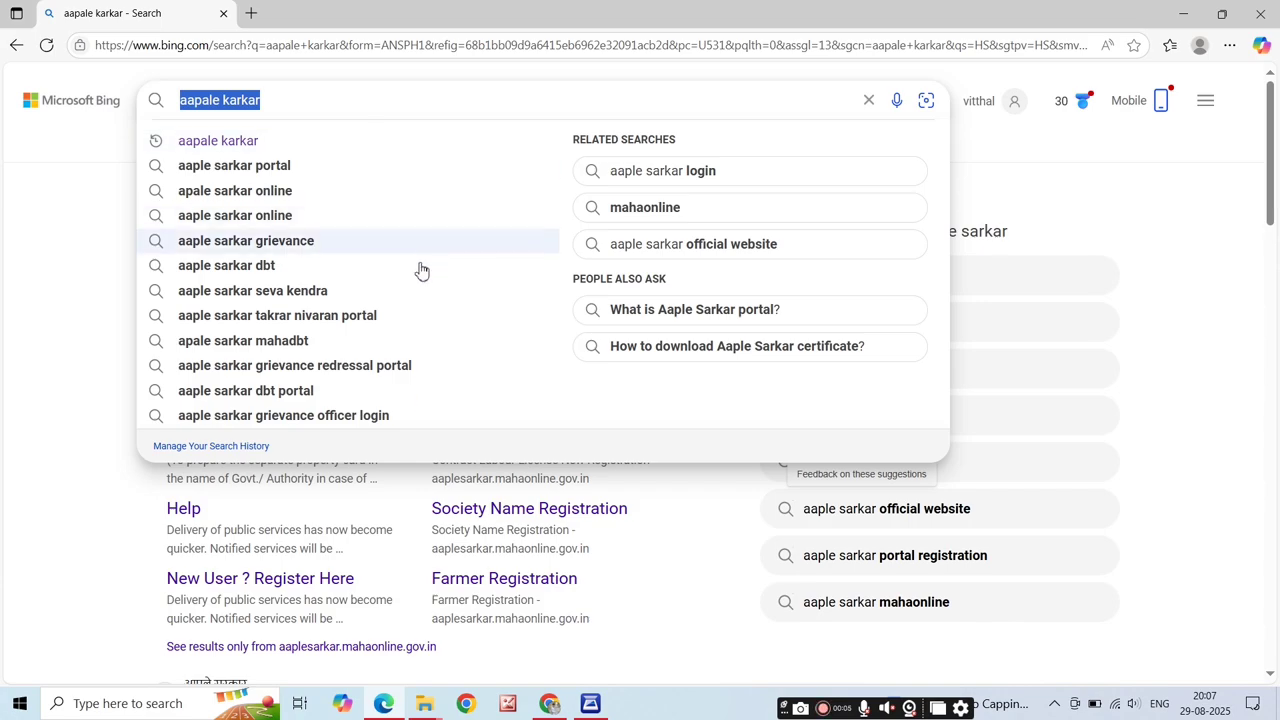
{"action": "left_click", "coordinate": [350, 141]}
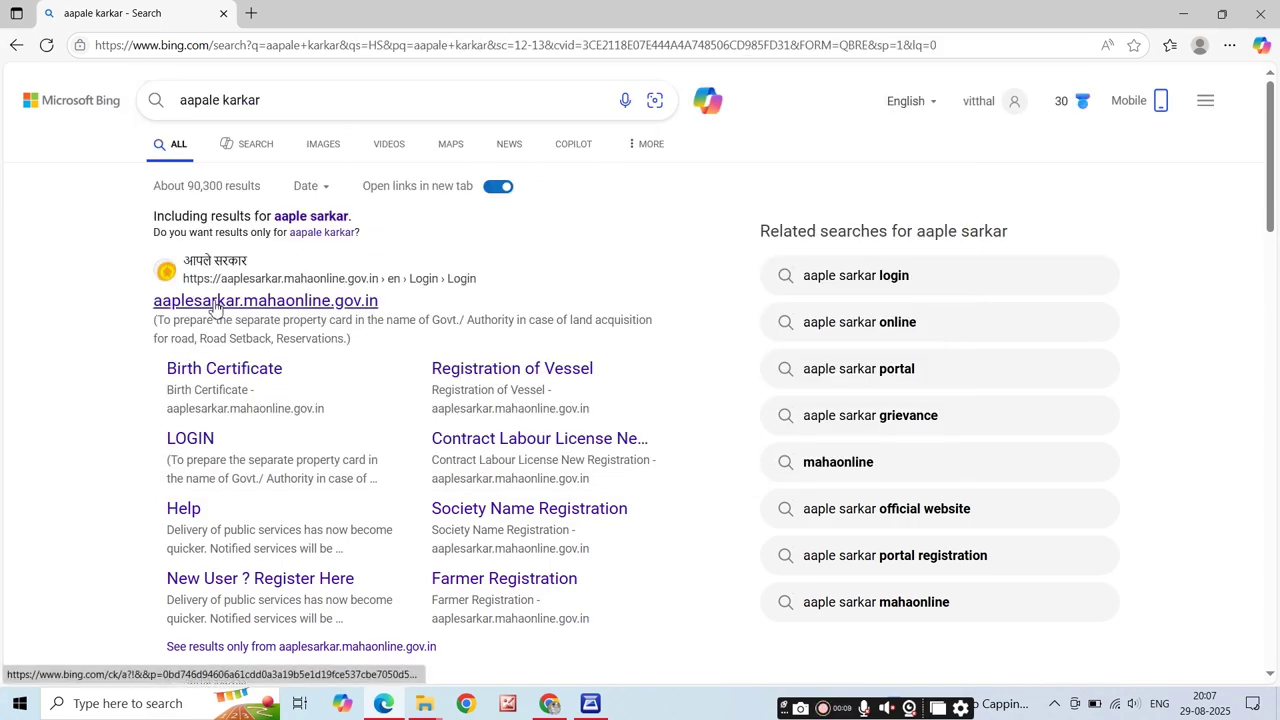
{"action": "left_click", "coordinate": [218, 303]}
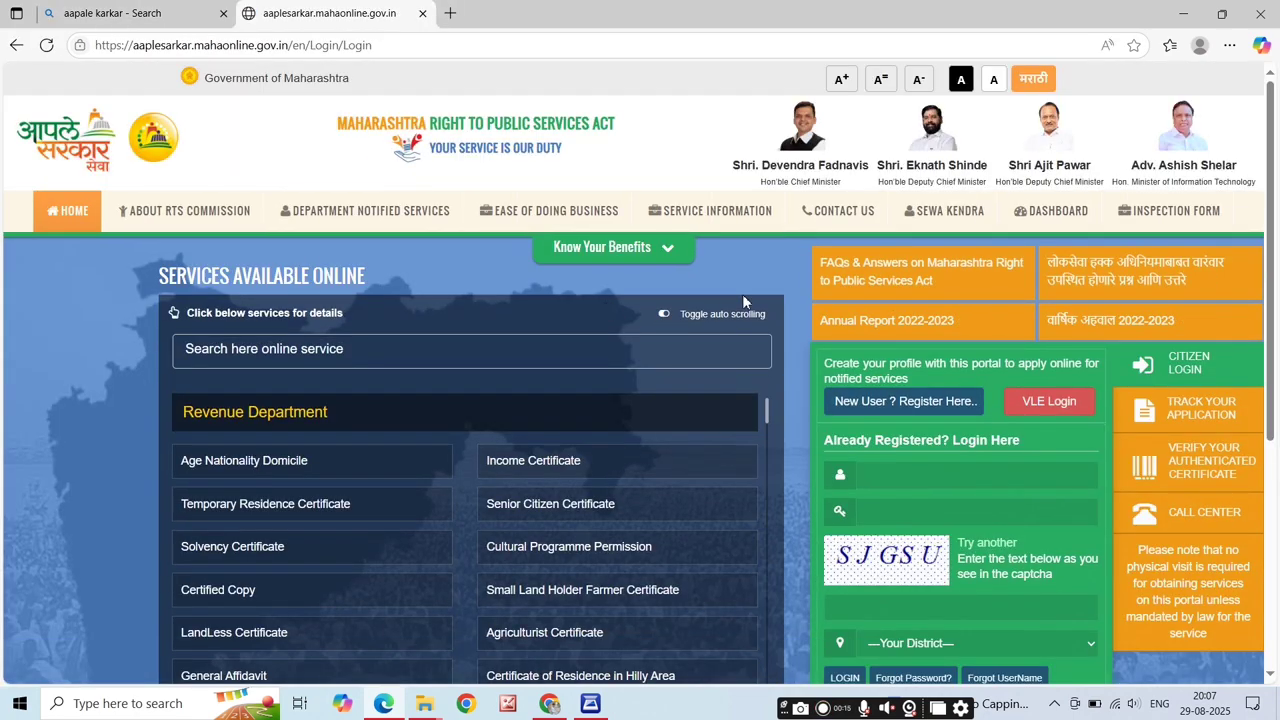
Open the VLE login, enter the account's user ID to sign in, and dismiss the notice boards.
{"action": "left_click", "coordinate": [1058, 402]}
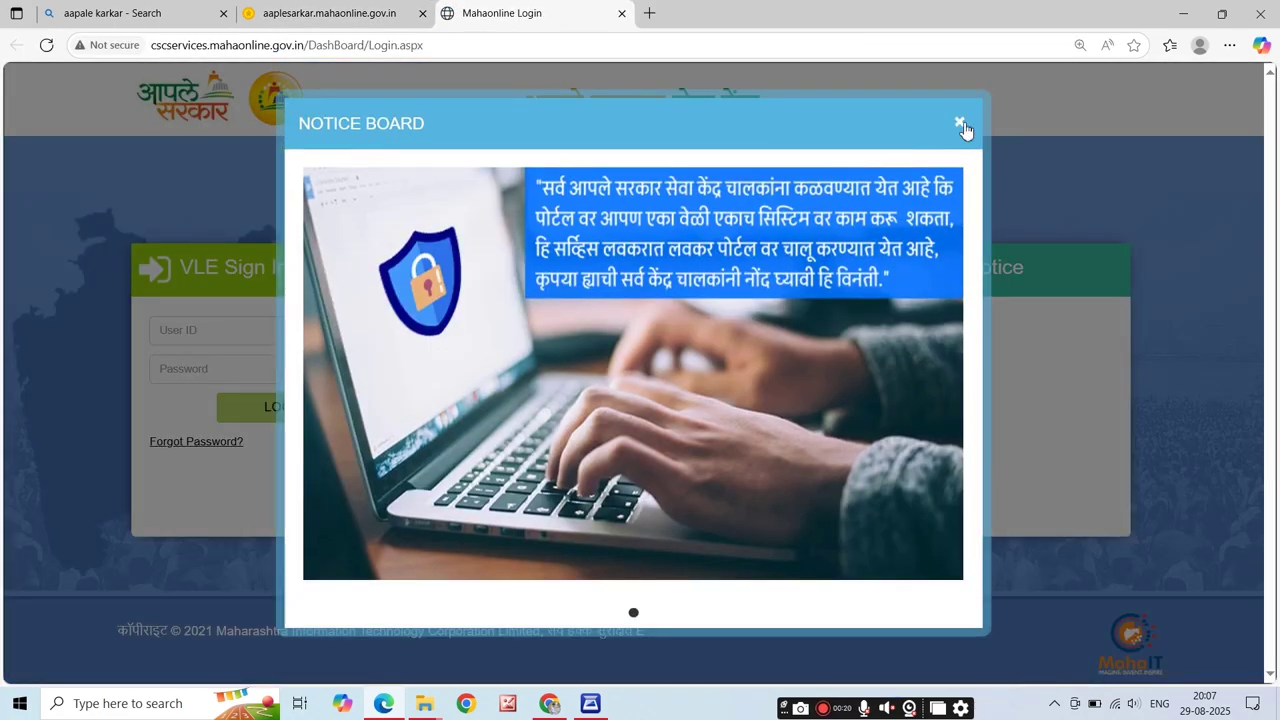
{"action": "left_click", "coordinate": [960, 125]}
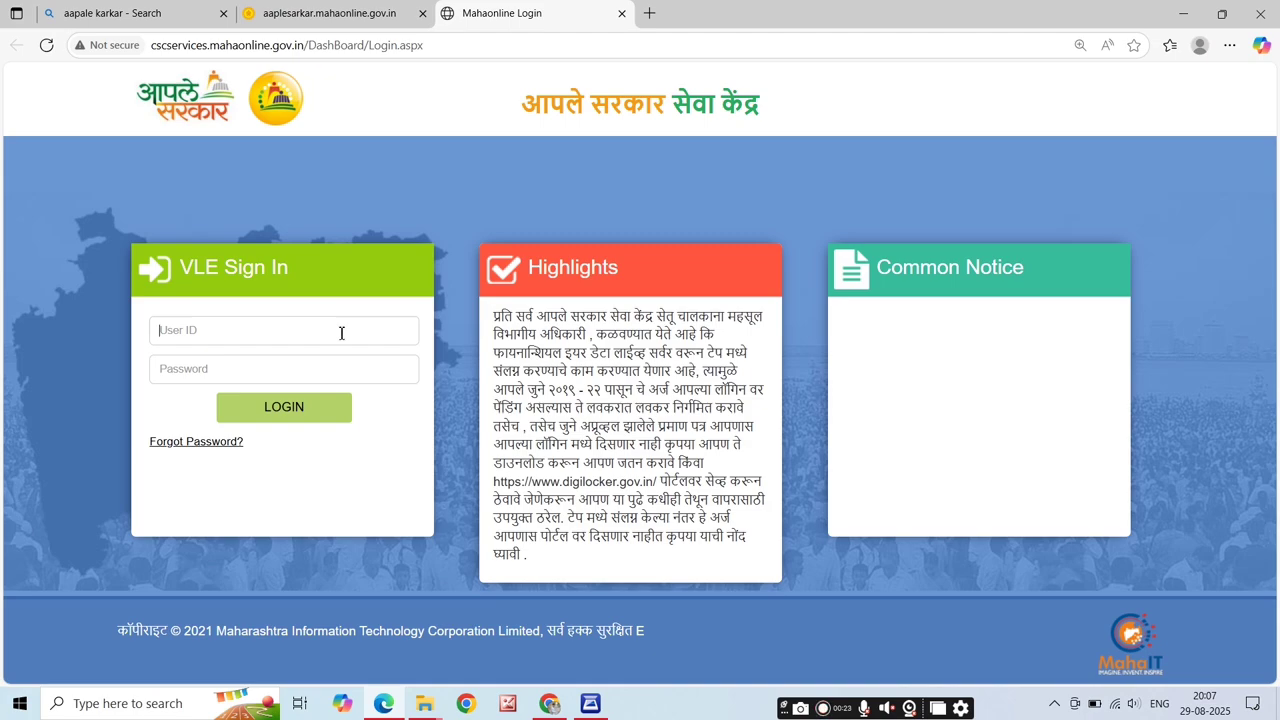
{"action": "left_click", "coordinate": [341, 333]}
{"action": "type", "text": "bala"}
{"action": "type", "text": "j"}
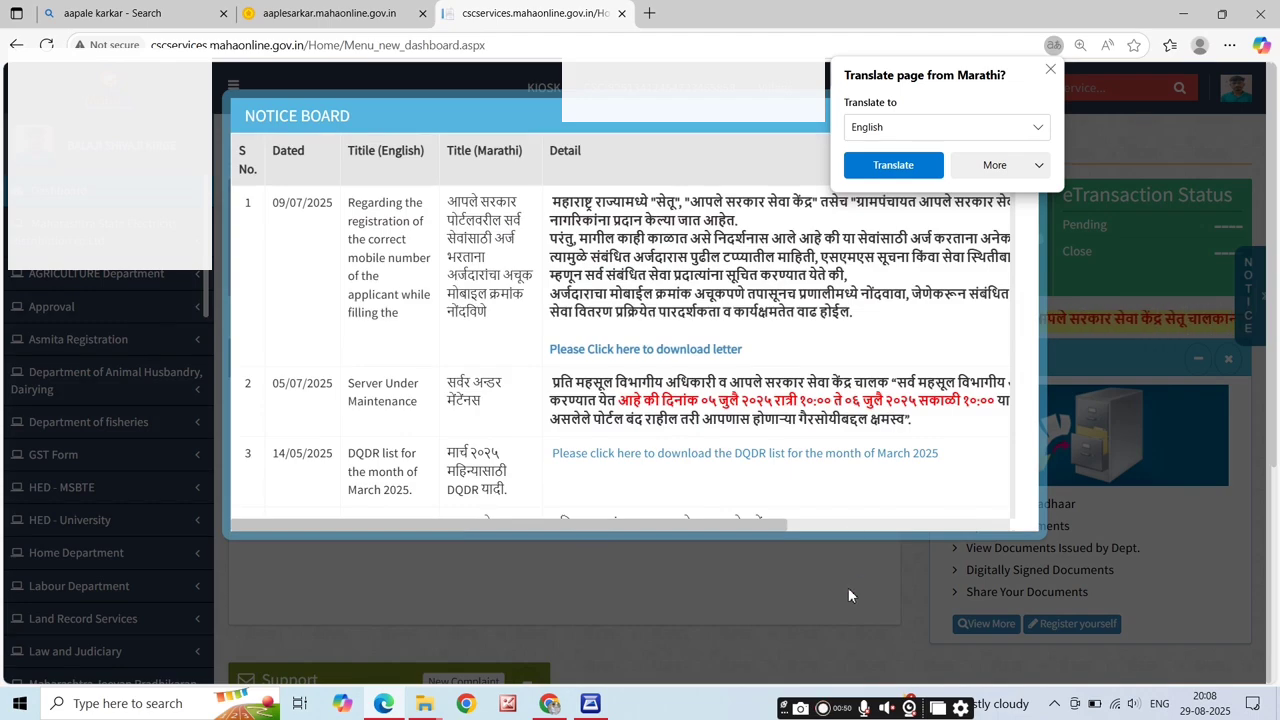
{"action": "left_click", "coordinate": [848, 588]}
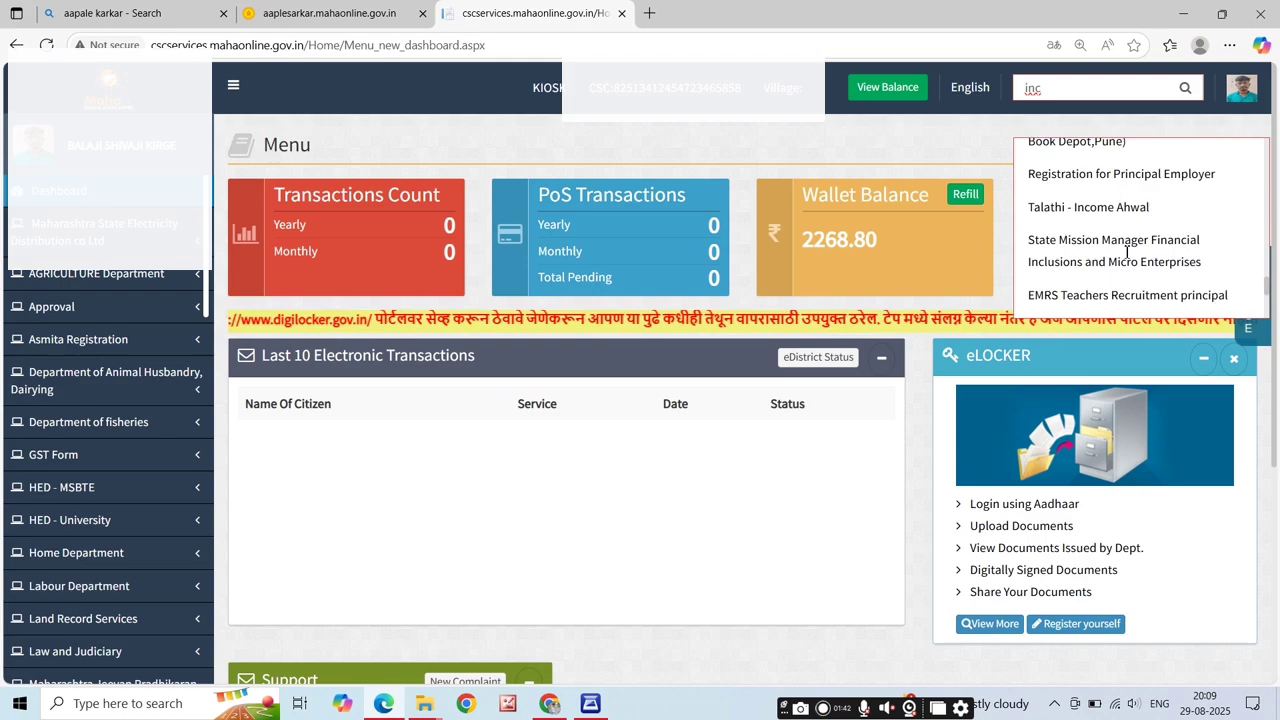
Find services matching "inc" and open the application form for Proof of Income for Non-Creamy Layer Certificate (Tehsildar).
{"action": "scroll", "coordinate": [1125, 254], "scroll_direction": "down", "scroll_amount": 3}
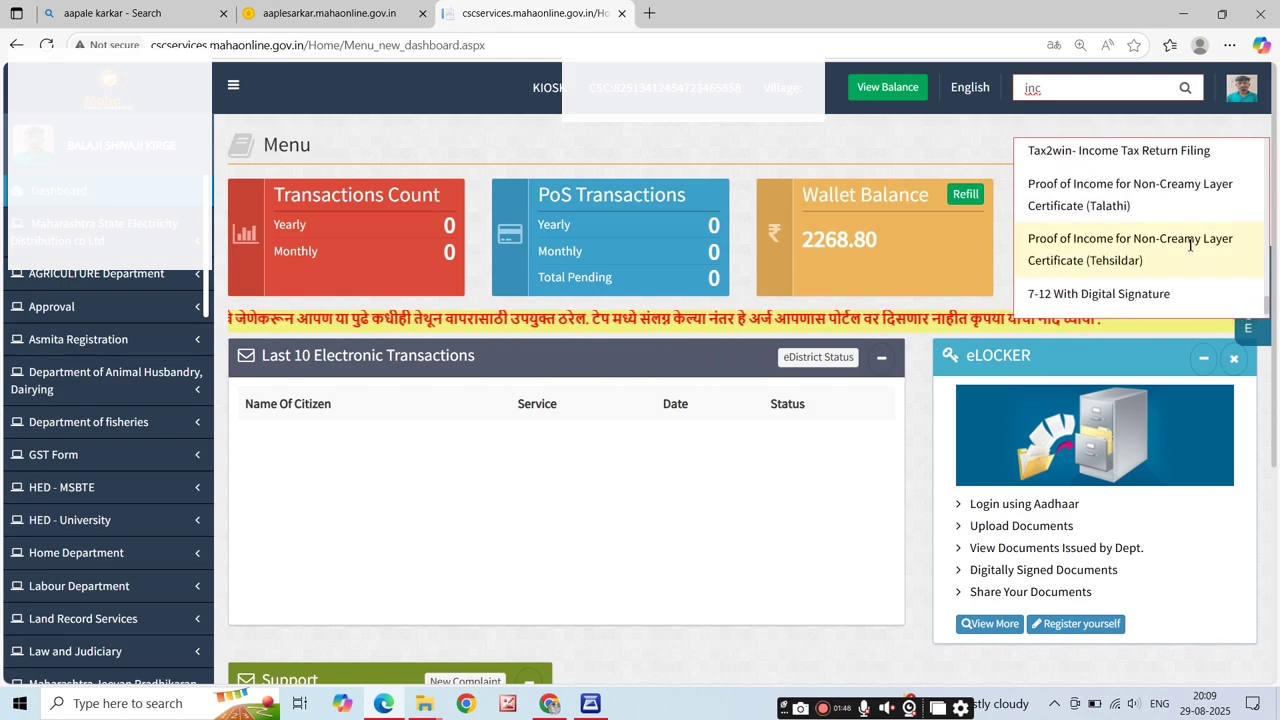
{"action": "left_click", "coordinate": [1101, 253]}
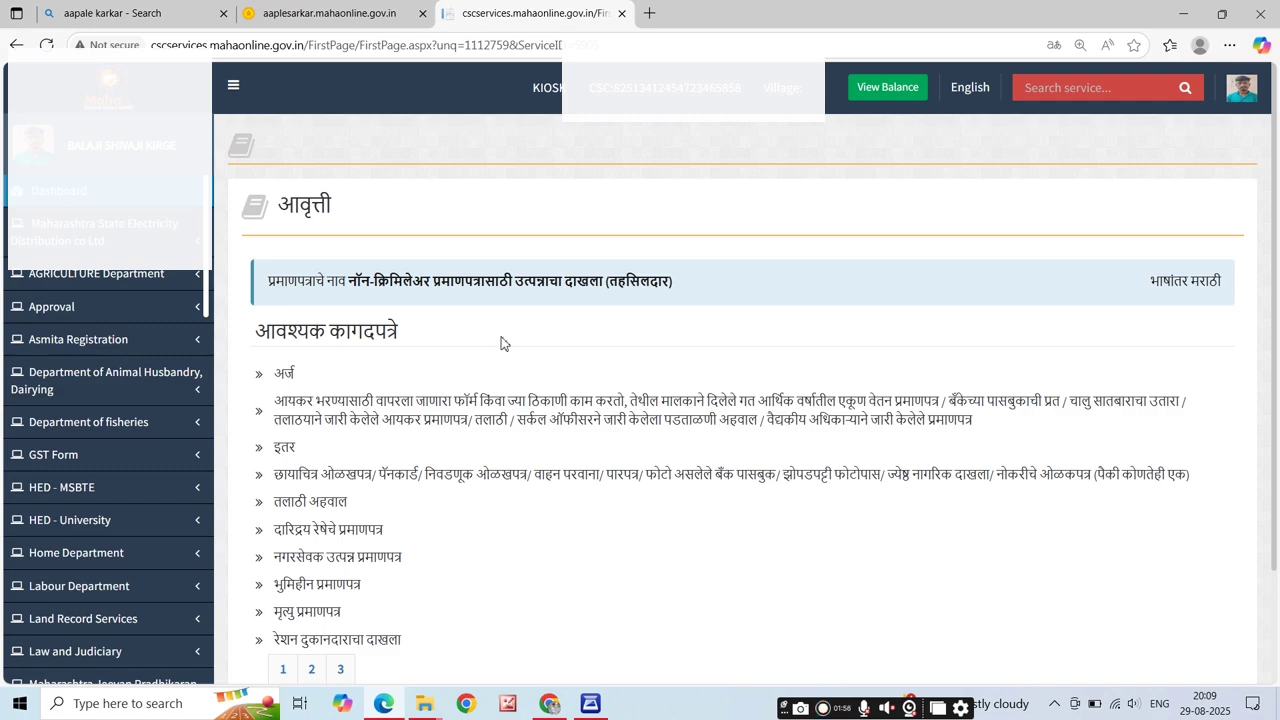
{"action": "scroll", "coordinate": [502, 343], "scroll_direction": "down", "scroll_amount": 2}
{"action": "left_click", "coordinate": [708, 587]}
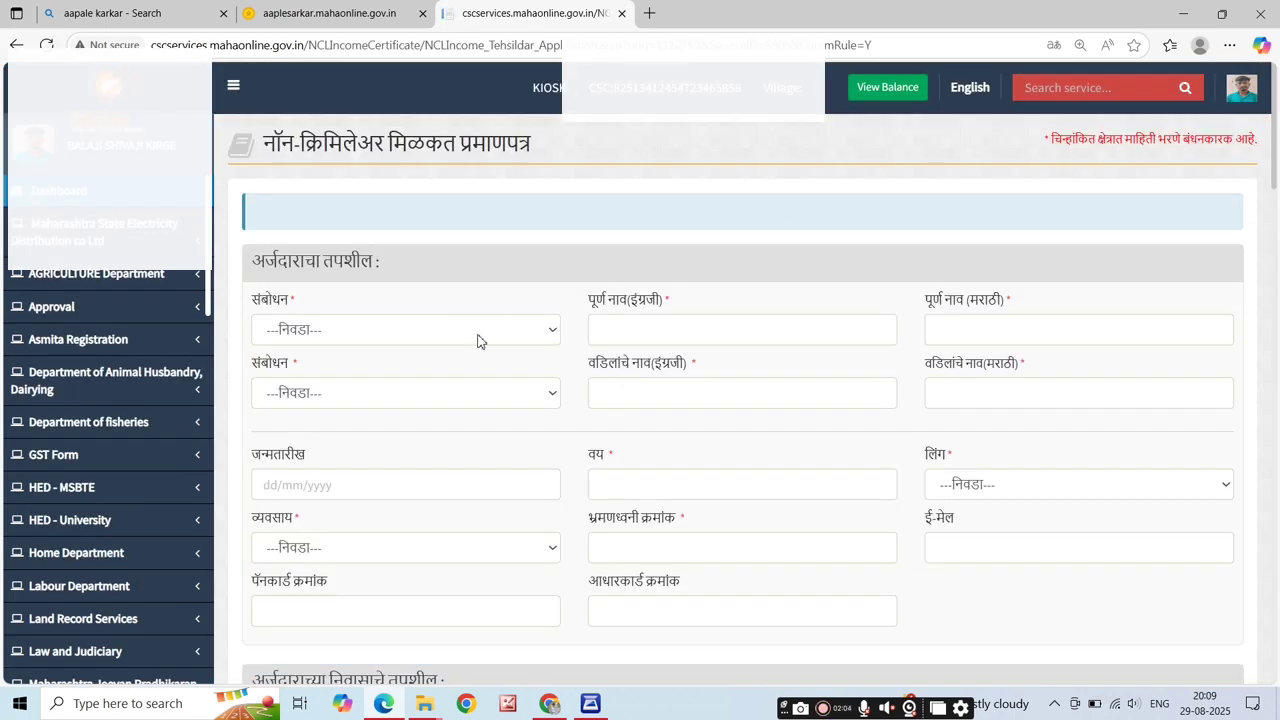
Set the applicant's salutation (संबोधन) to श्री.
{"action": "left_click", "coordinate": [477, 330]}
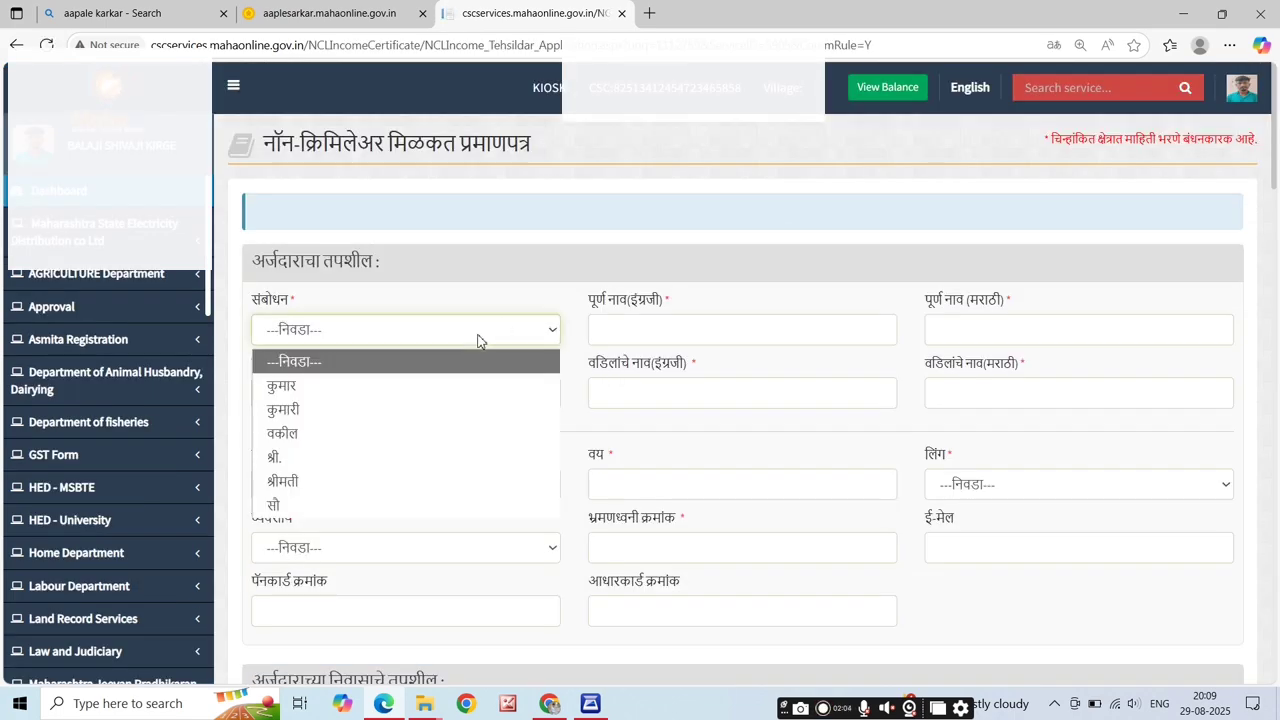
{"action": "left_click", "coordinate": [460, 452]}
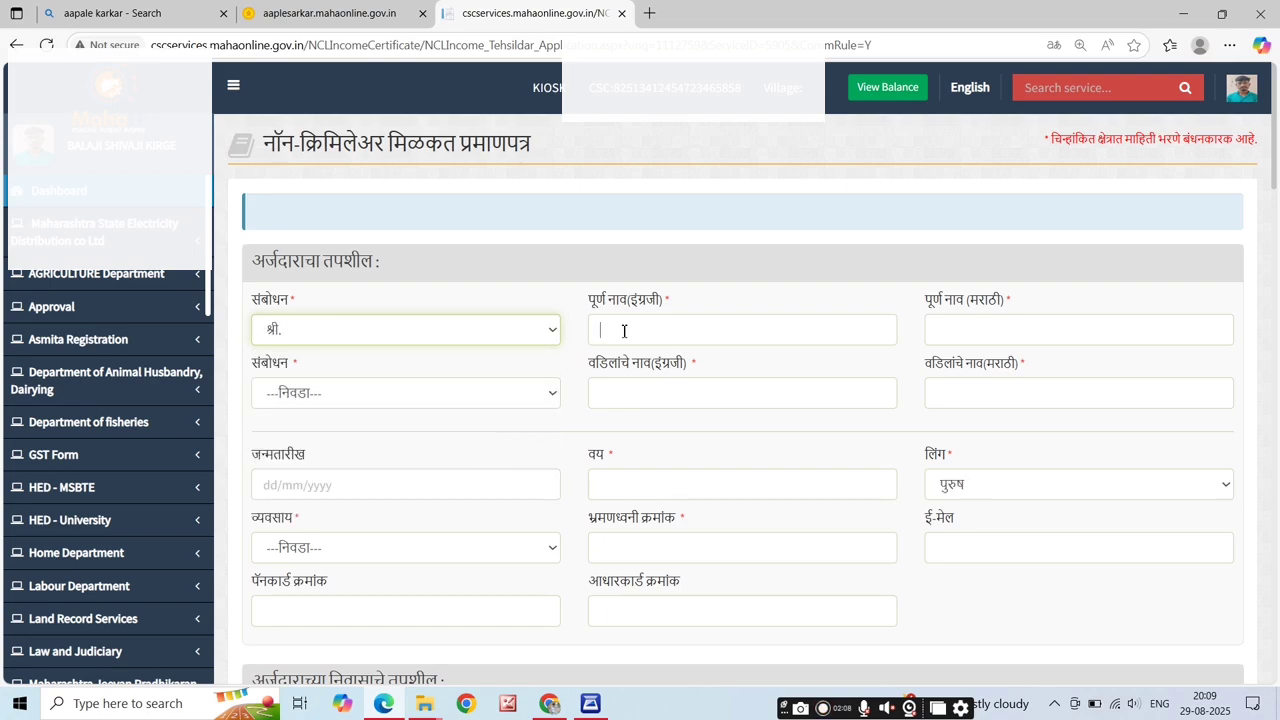
Examine the applicant's name, father's salutation and name, birth date, age and gender fields in the अर्जदाराचा तपशील section.
{"action": "left_click", "coordinate": [624, 331]}
{"action": "left_click", "coordinate": [995, 333]}
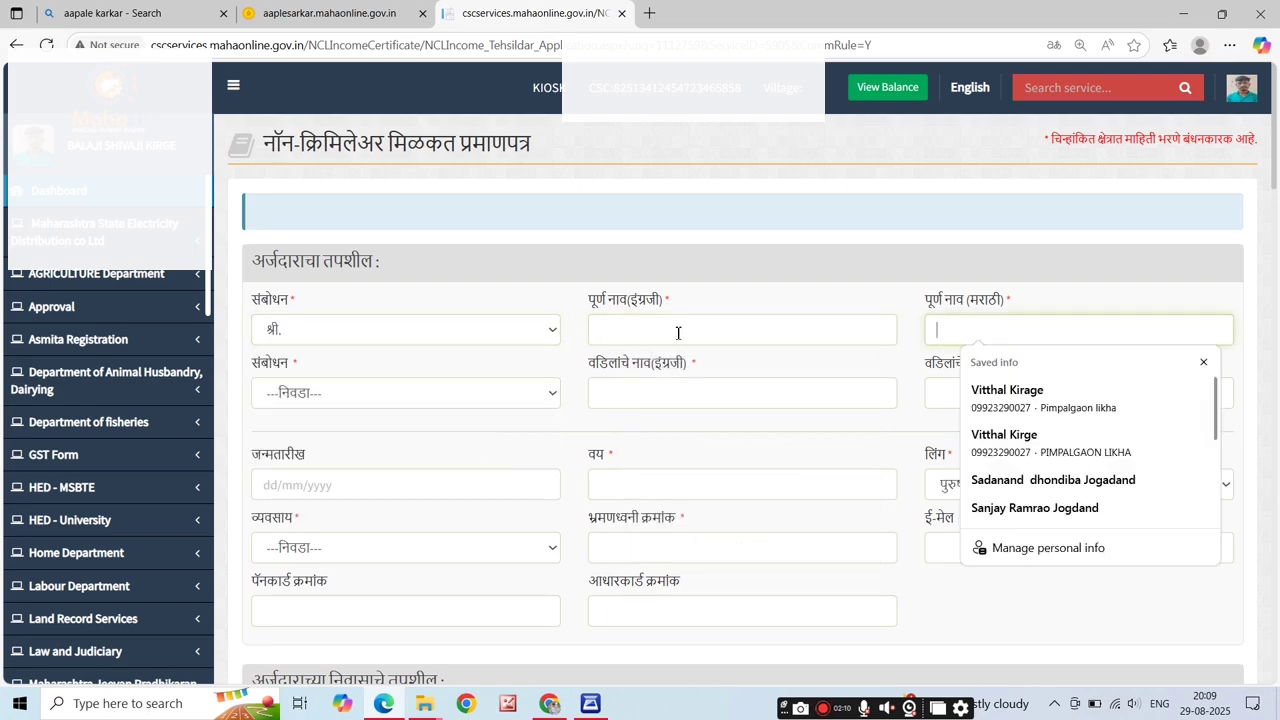
{"action": "left_click", "coordinate": [532, 401]}
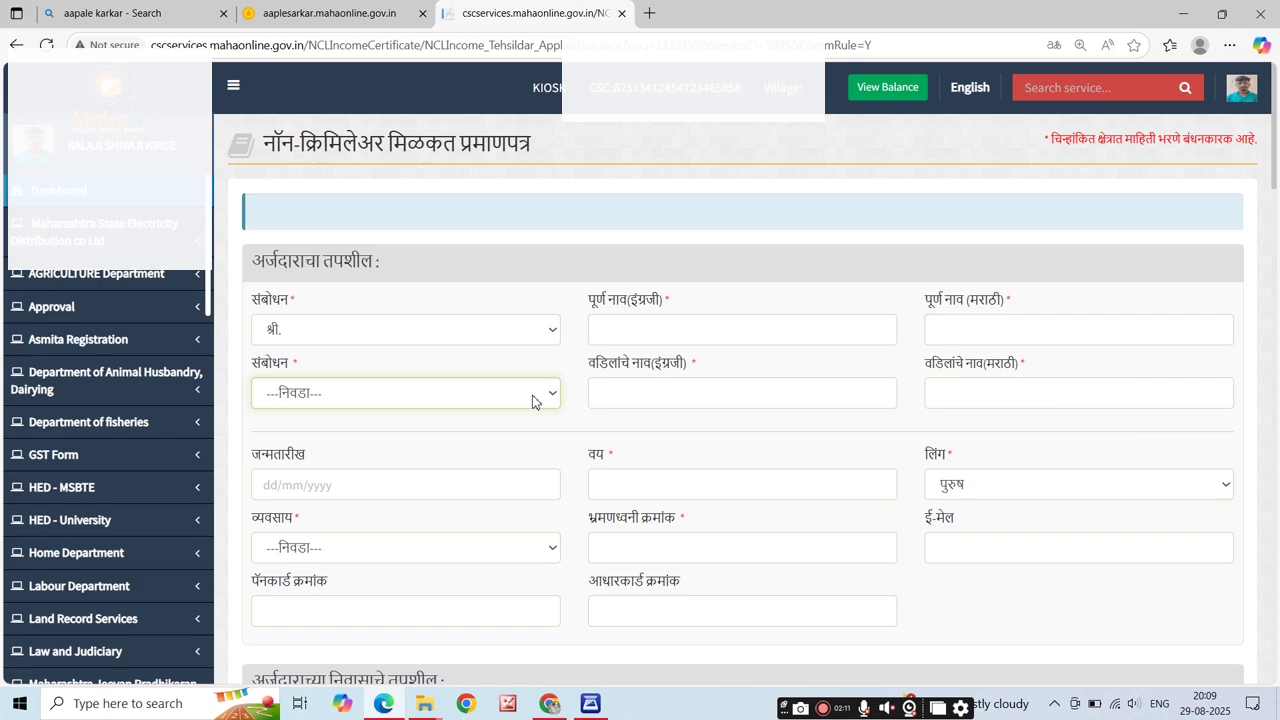
{"action": "left_click", "coordinate": [641, 397]}
{"action": "left_click", "coordinate": [1000, 394]}
{"action": "left_click", "coordinate": [790, 444]}
{"action": "scroll", "coordinate": [578, 409], "scroll_direction": "down", "scroll_amount": 1}
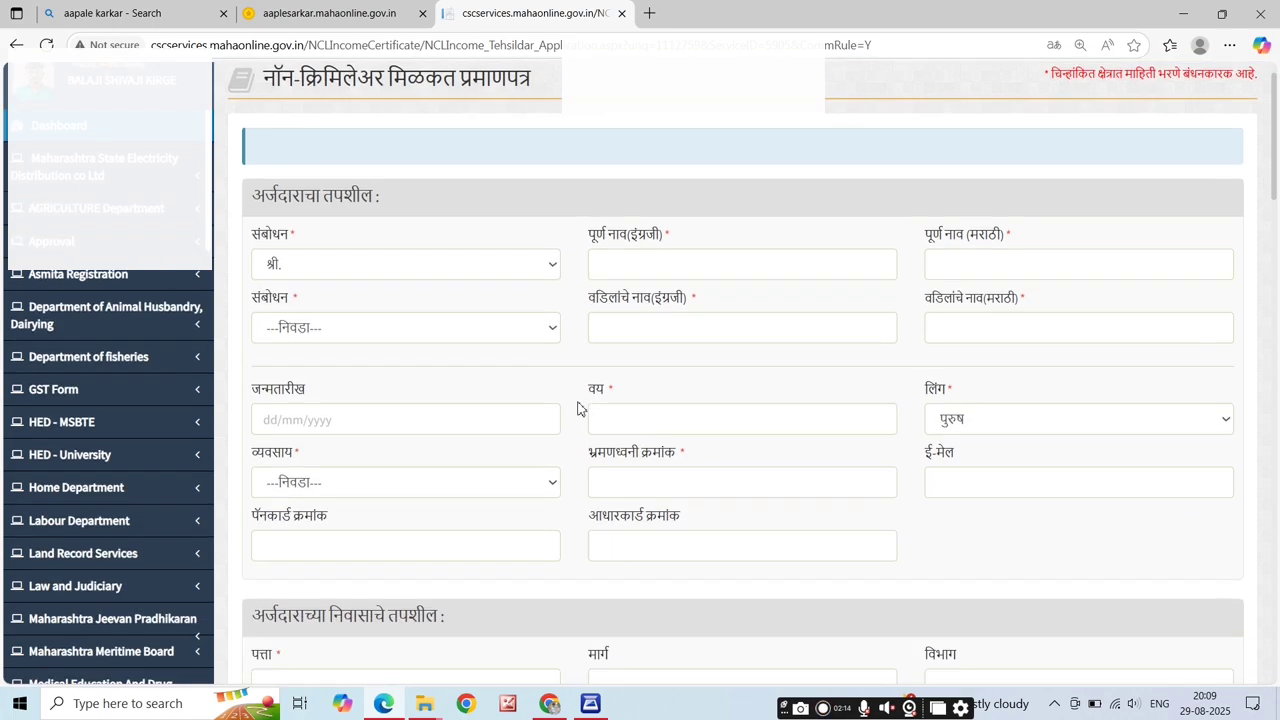
{"action": "left_click", "coordinate": [466, 403]}
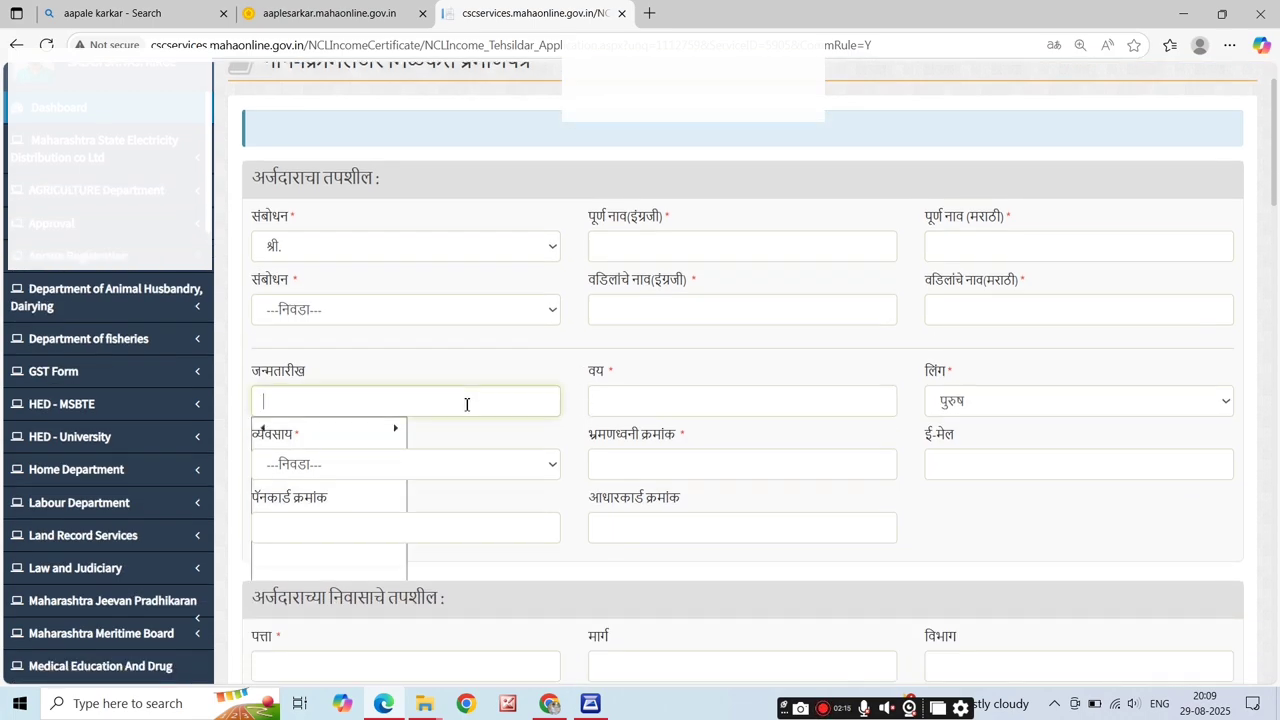
{"action": "left_click", "coordinate": [618, 399]}
{"action": "left_click", "coordinate": [978, 404]}
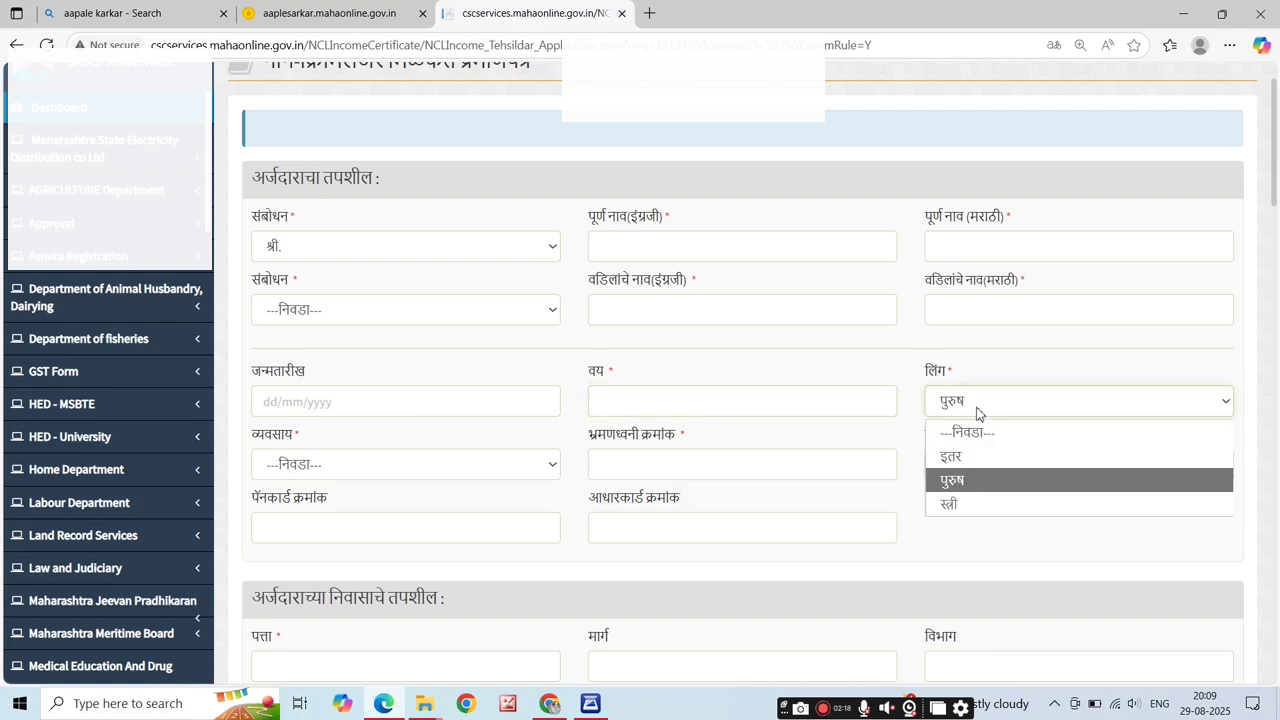
{"action": "left_click", "coordinate": [977, 410]}
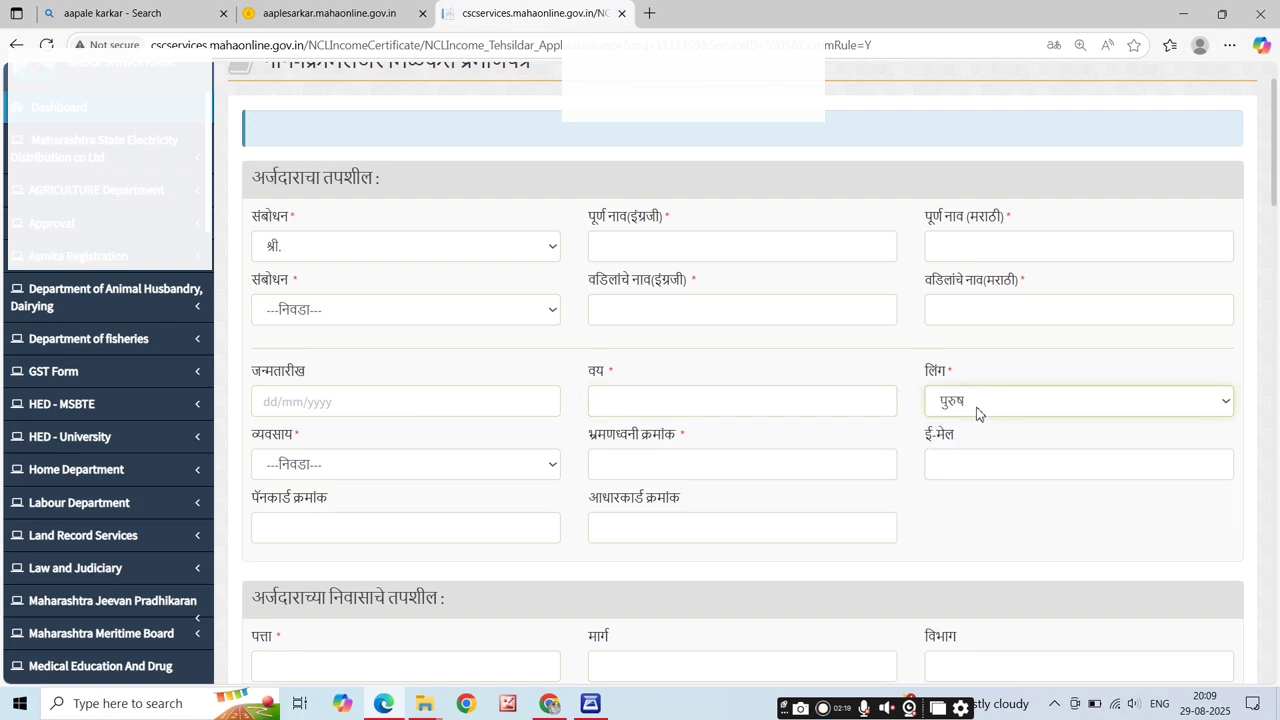
Set the applicant's occupation (व्यवसाय) to खाजगी सेवक and check the mobile number field.
{"action": "left_click", "coordinate": [493, 466]}
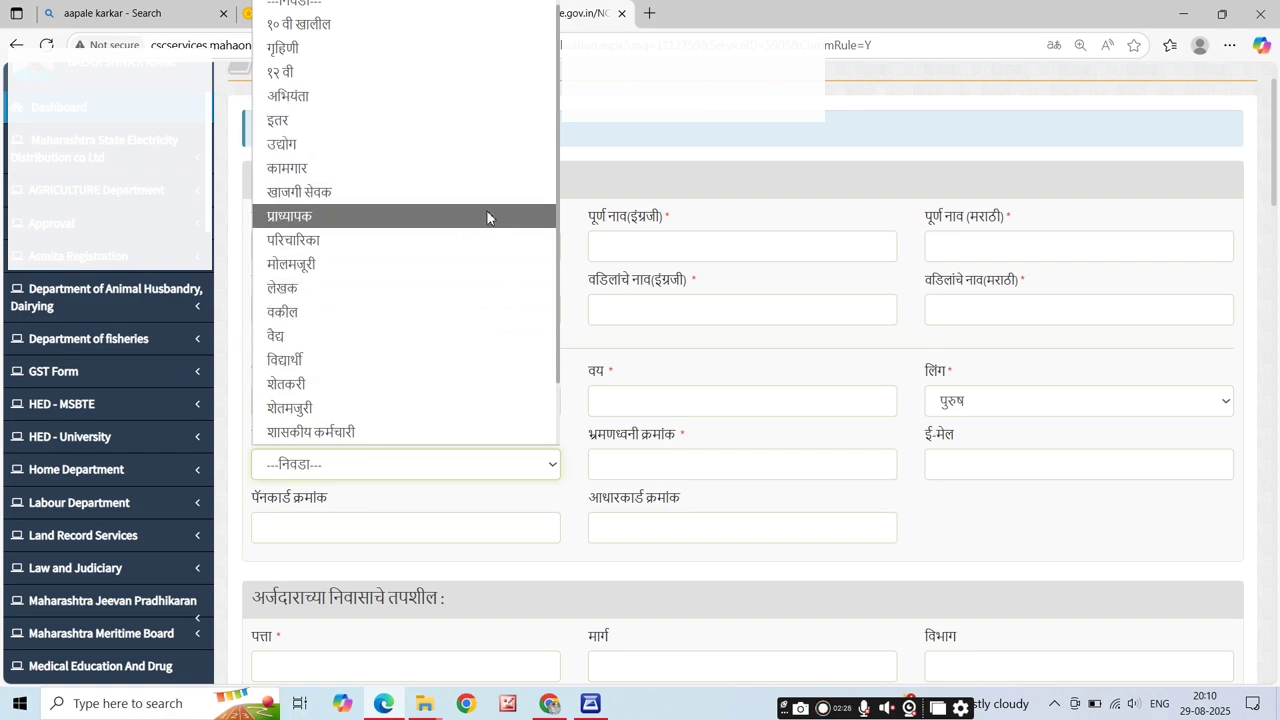
{"action": "scroll", "coordinate": [480, 232], "scroll_direction": "down", "scroll_amount": 1}
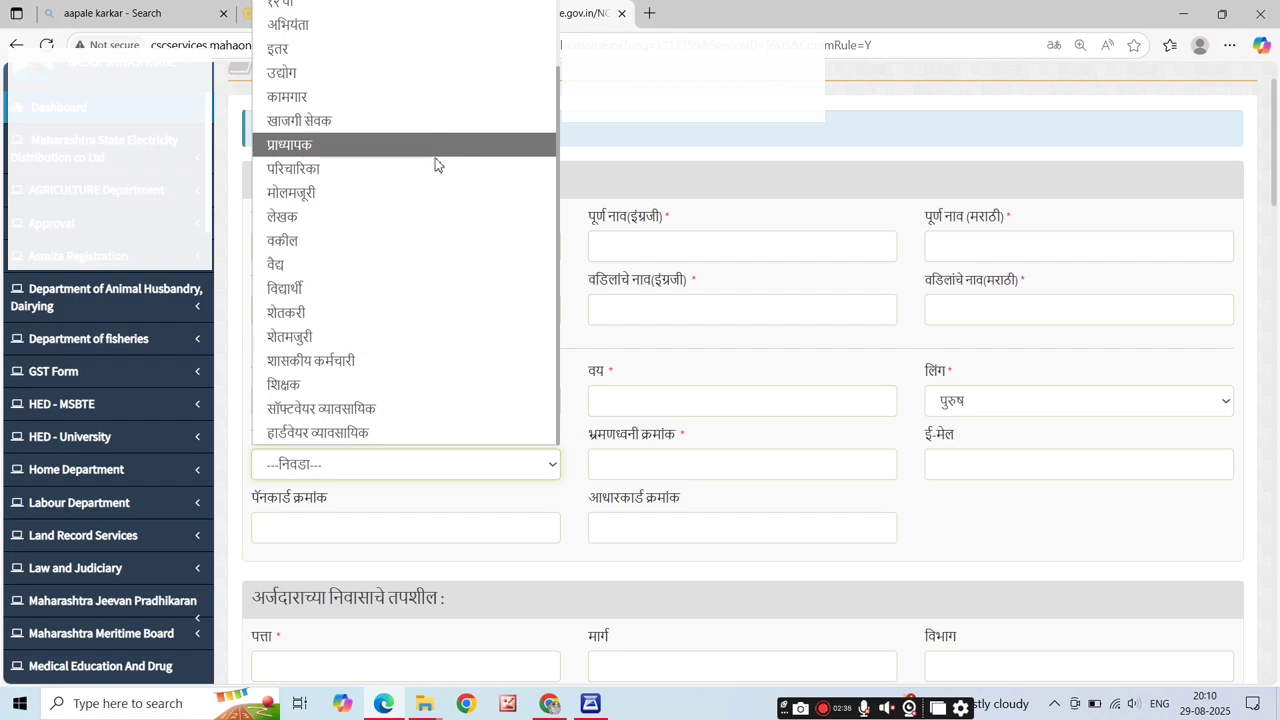
{"action": "scroll", "coordinate": [428, 125], "scroll_direction": "up", "scroll_amount": 2}
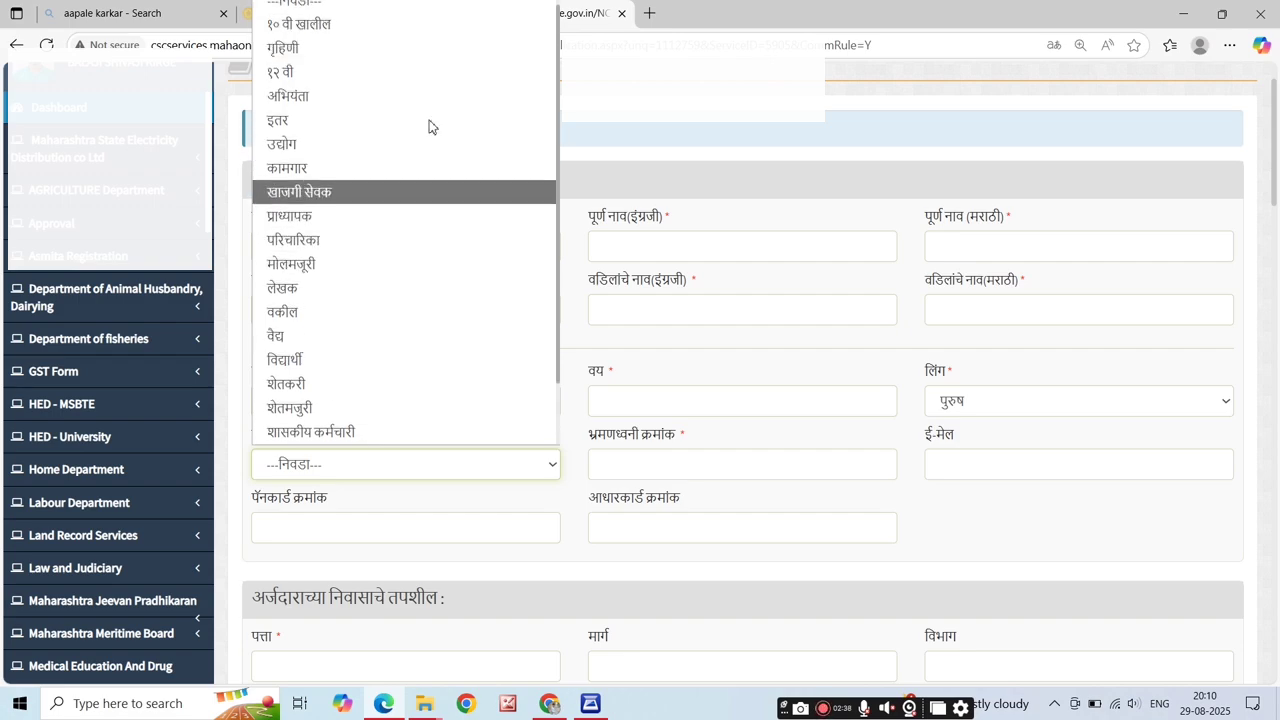
{"action": "left_click", "coordinate": [427, 201]}
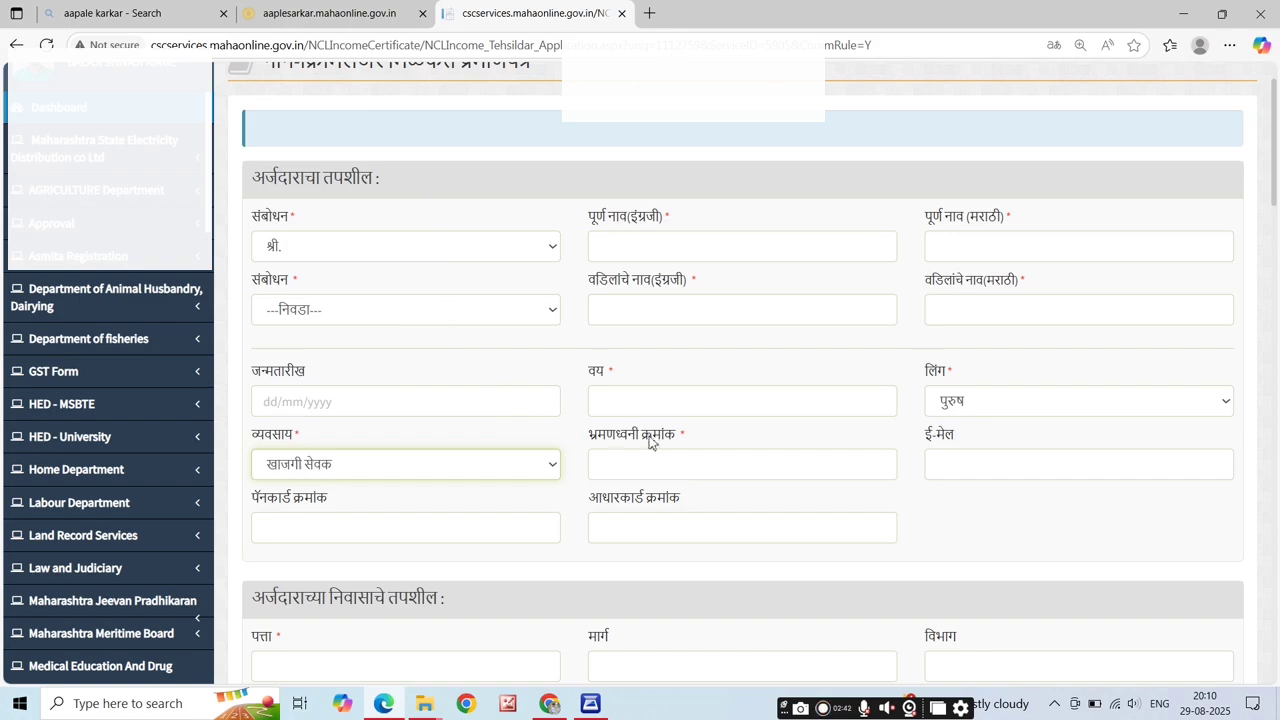
{"action": "left_click", "coordinate": [691, 458]}
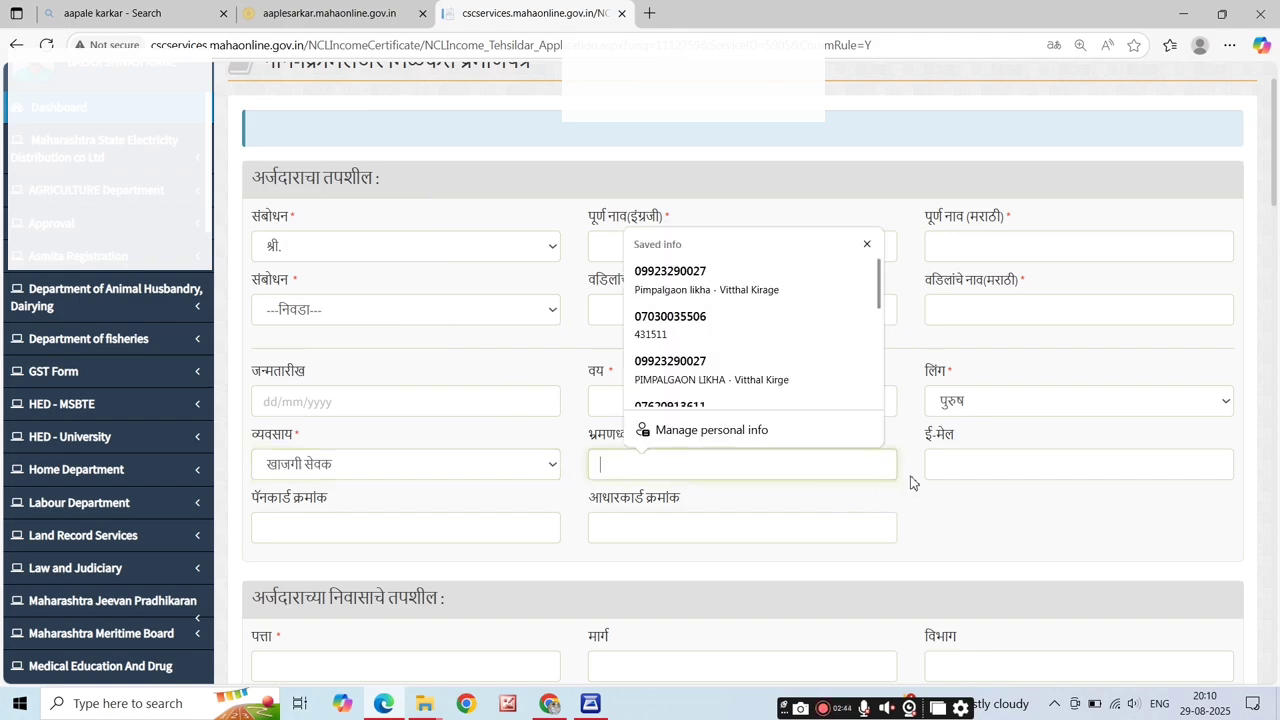
{"action": "left_click", "coordinate": [585, 519]}
Fill in the applicant's residential address (पत्ता) and select the district (जिल्हा) of residence.
{"action": "scroll", "coordinate": [588, 553], "scroll_direction": "down", "scroll_amount": 3}
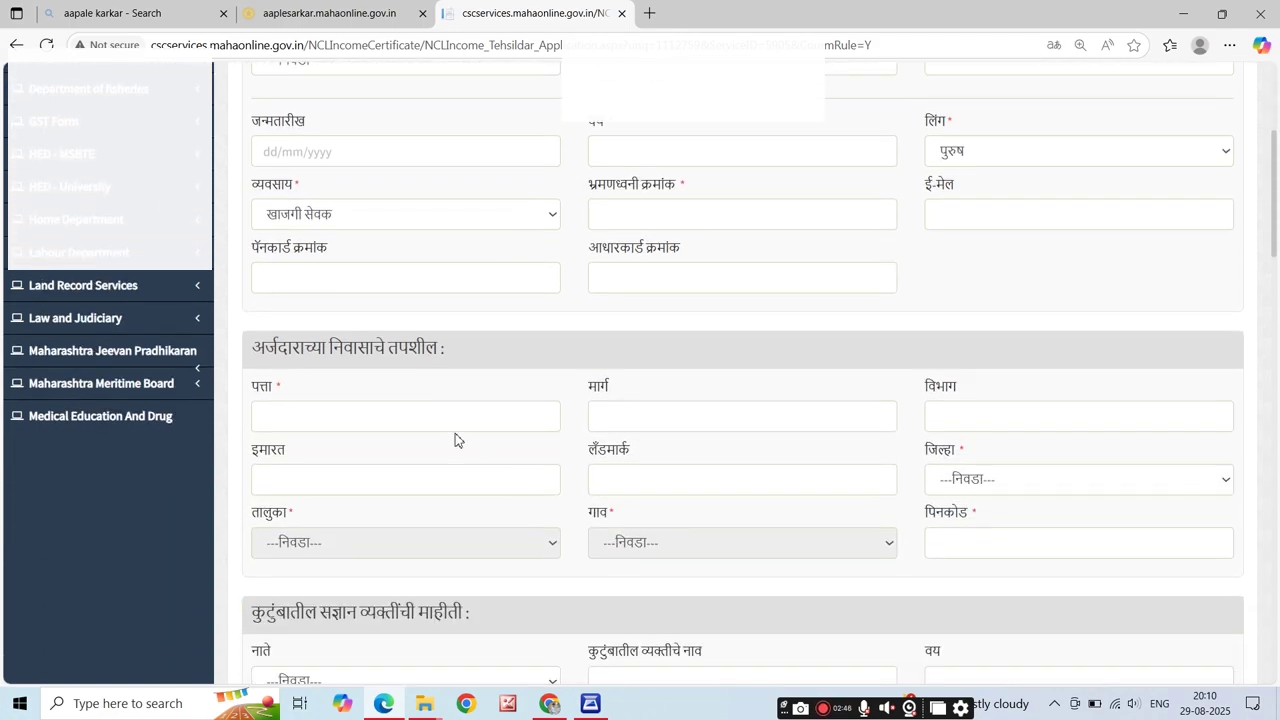
{"action": "left_click", "coordinate": [450, 425]}
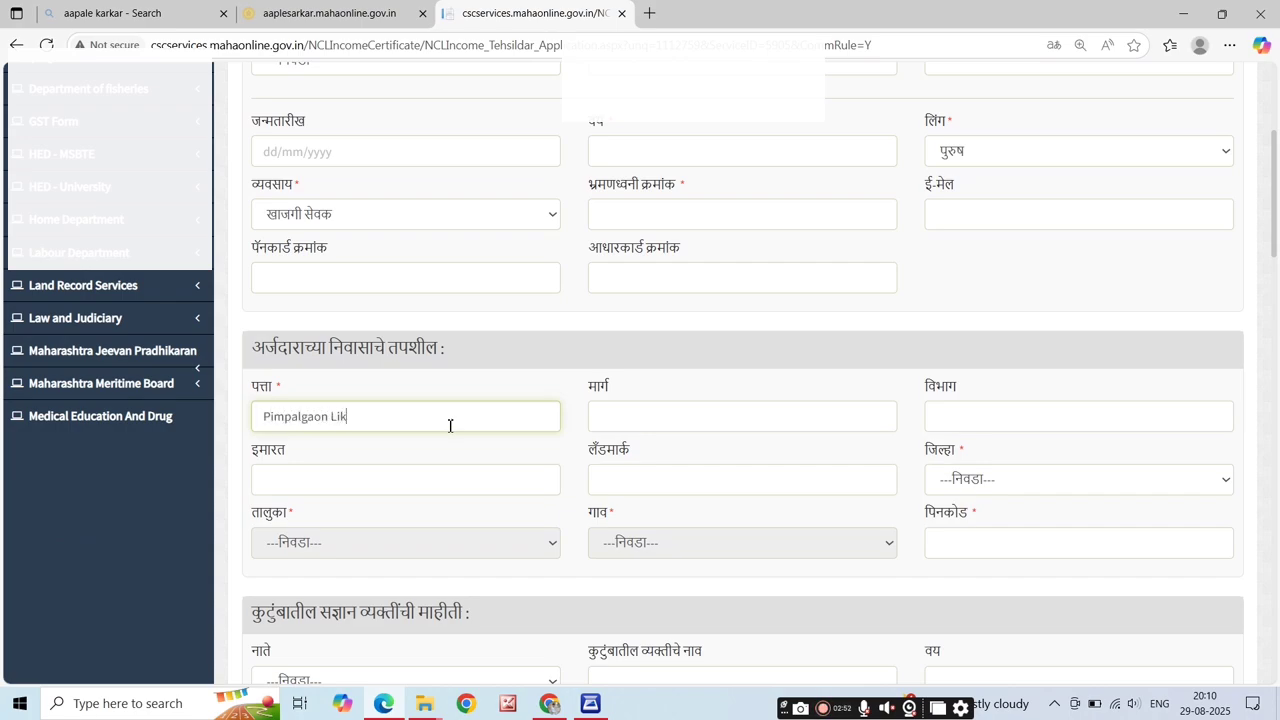
{"action": "left_click", "coordinate": [470, 440]}
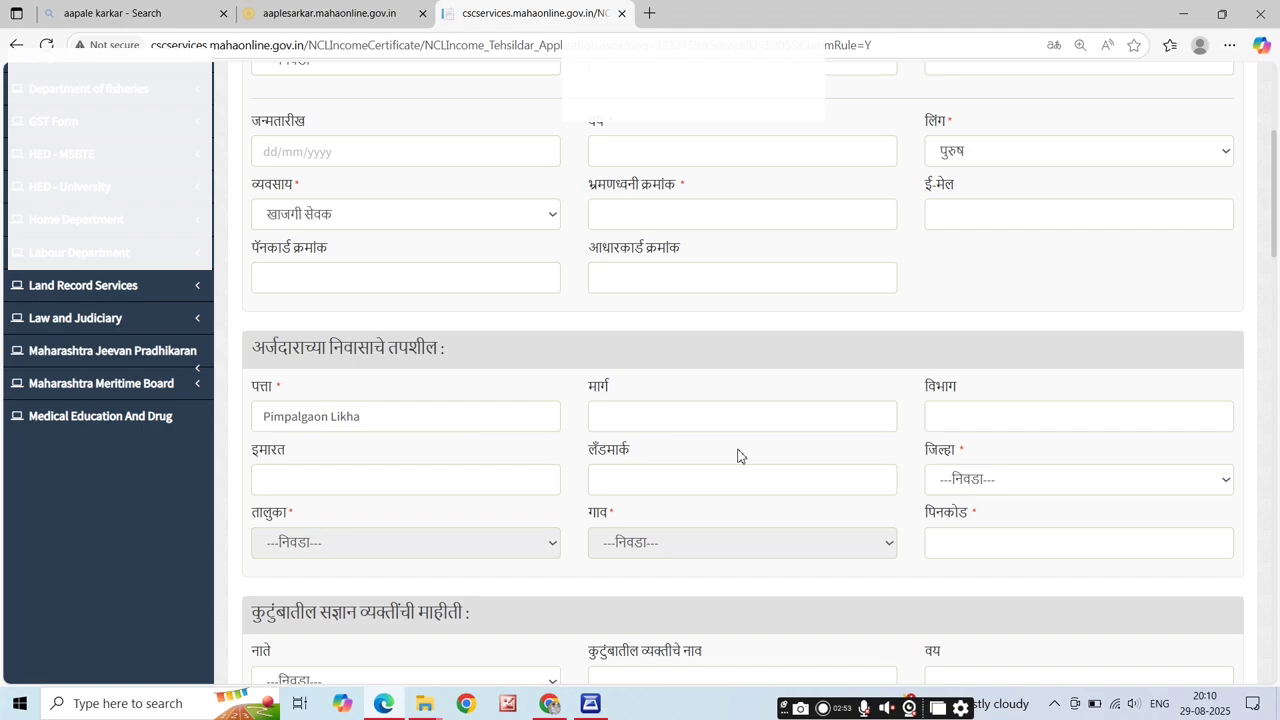
{"action": "left_click", "coordinate": [1084, 492]}
{"action": "left_click", "coordinate": [1084, 492]}
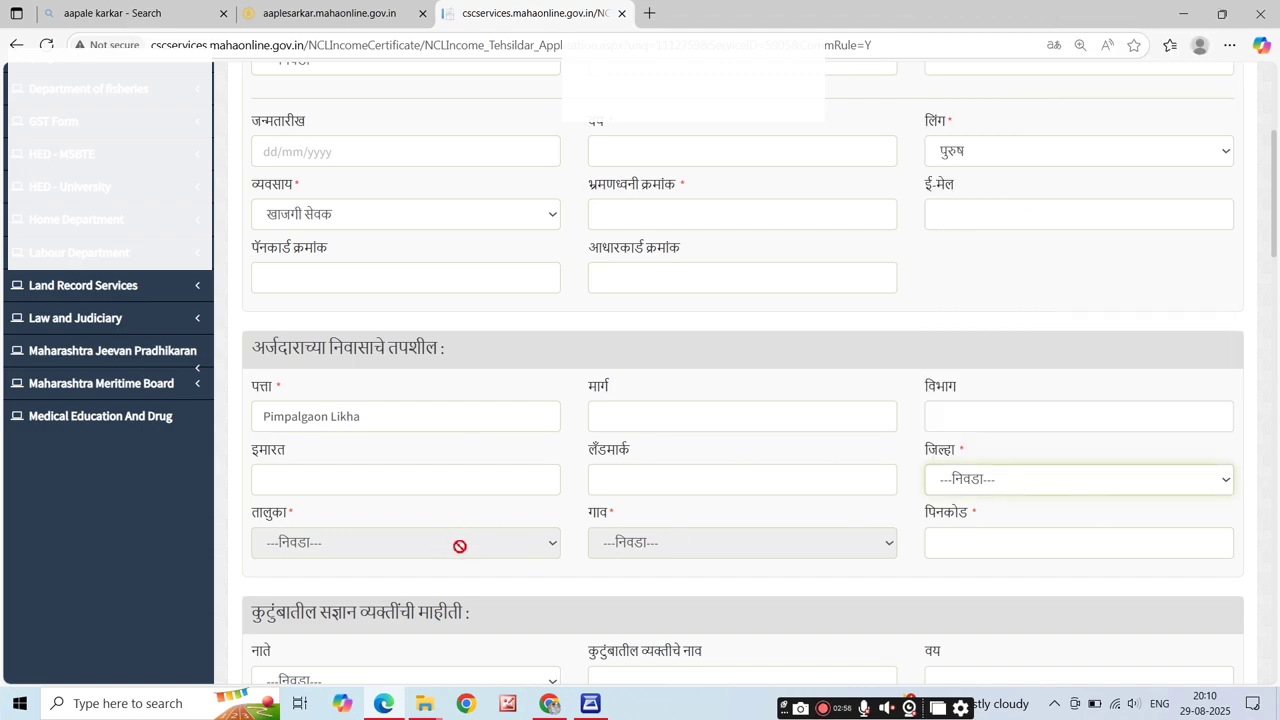
{"action": "left_click", "coordinate": [1105, 490]}
{"action": "scroll", "coordinate": [1103, 470], "scroll_direction": "down", "scroll_amount": 4}
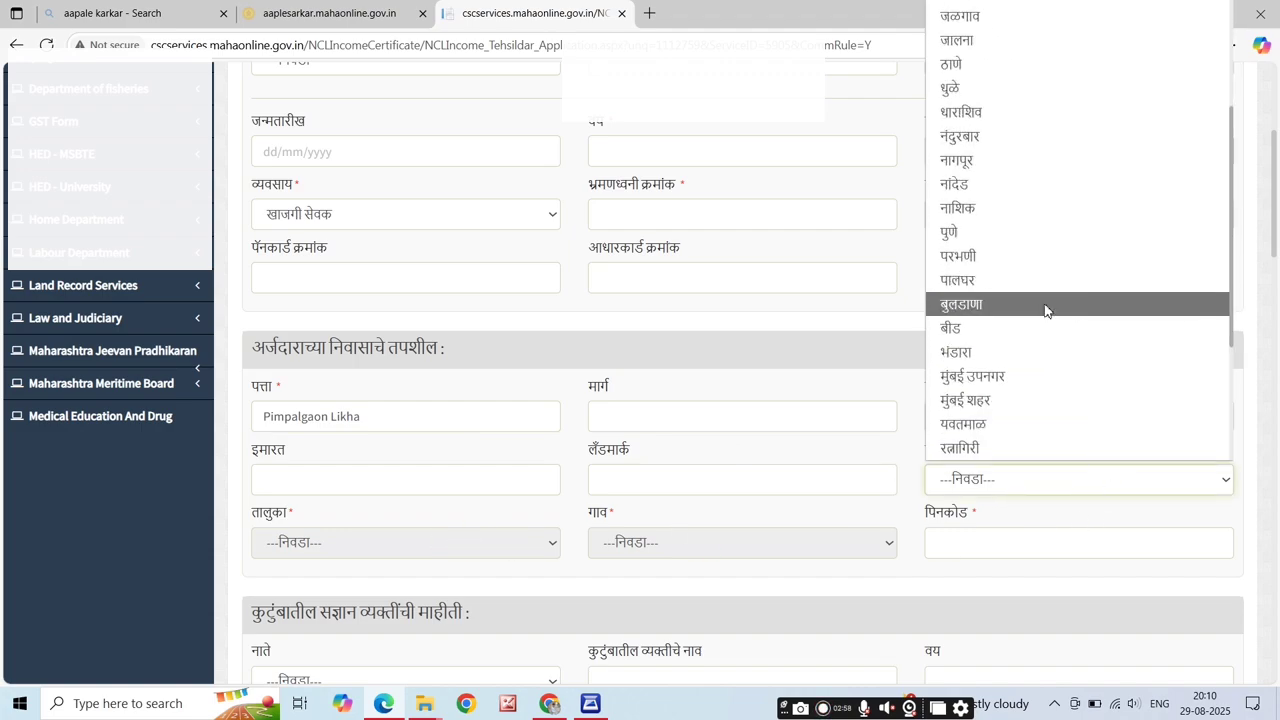
{"action": "left_click", "coordinate": [1035, 264]}
Select the applicant's taluka (तालुका) and village (गाव) of residence, and move on to the PIN code field.
{"action": "left_click", "coordinate": [443, 548]}
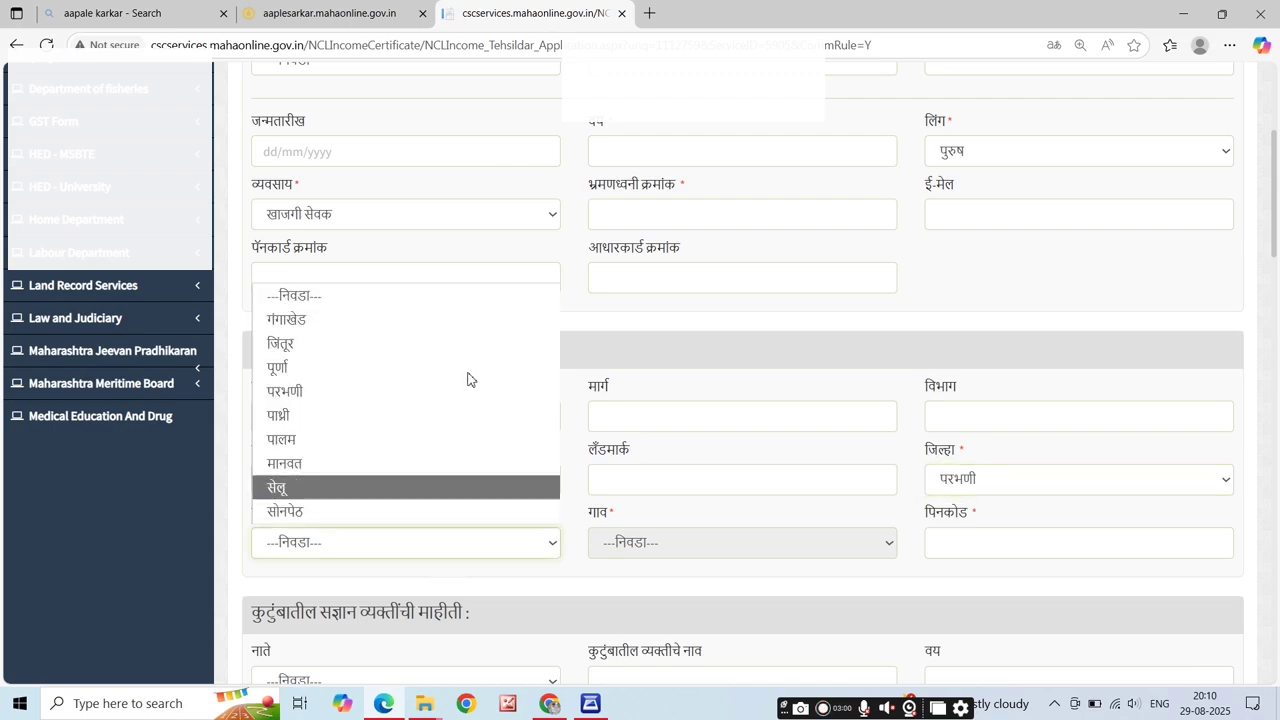
{"action": "left_click", "coordinate": [472, 369]}
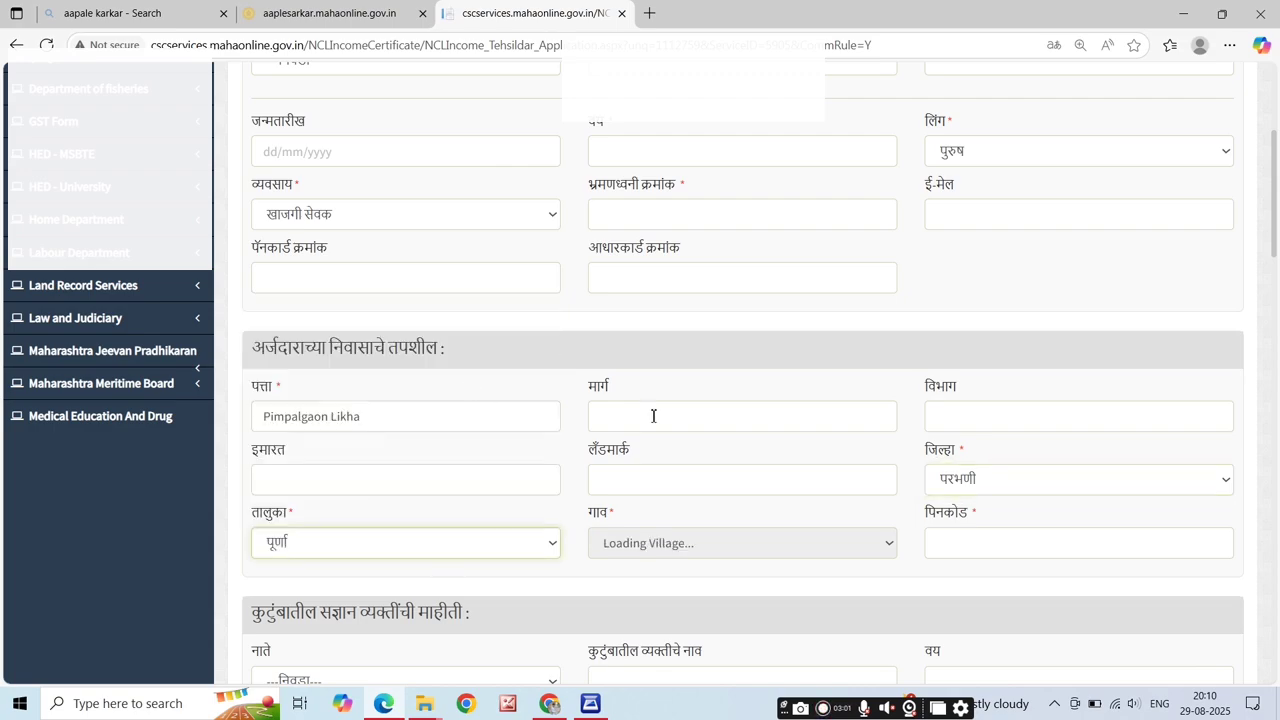
{"action": "left_click", "coordinate": [786, 555]}
{"action": "scroll", "coordinate": [803, 340], "scroll_direction": "down", "scroll_amount": 10}
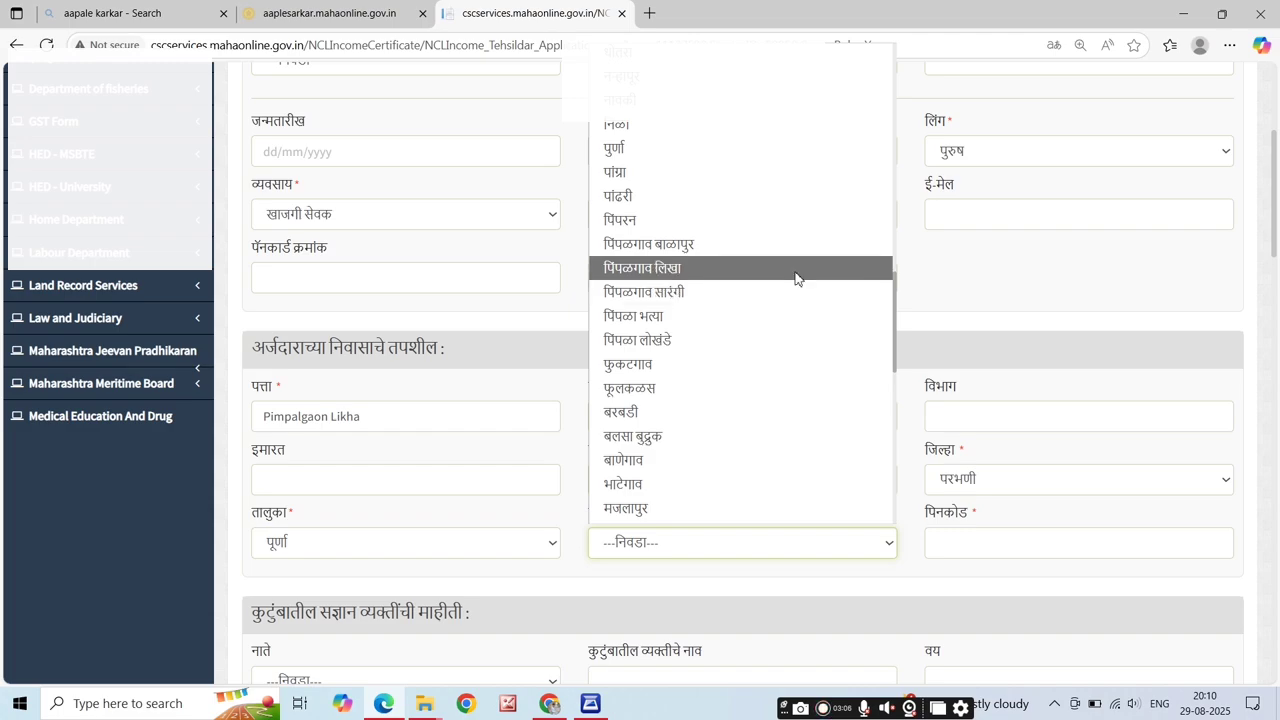
{"action": "left_click", "coordinate": [795, 270]}
{"action": "left_click", "coordinate": [970, 542]}
Examine the adult family members' details section (कुटुंबातील सज्ञान व्यक्तींची माहिती) of the application form.
{"action": "scroll", "coordinate": [970, 542], "scroll_direction": "down", "scroll_amount": 3}
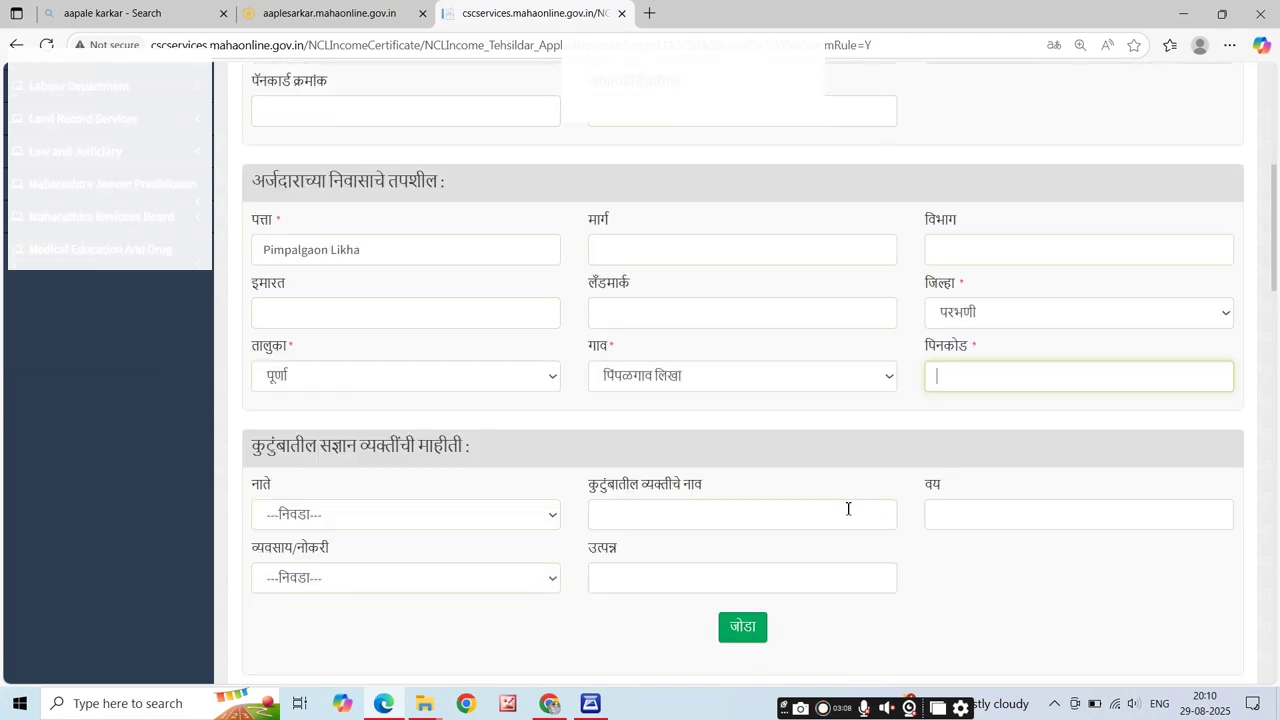
{"action": "scroll", "coordinate": [466, 429], "scroll_direction": "down", "scroll_amount": 1}
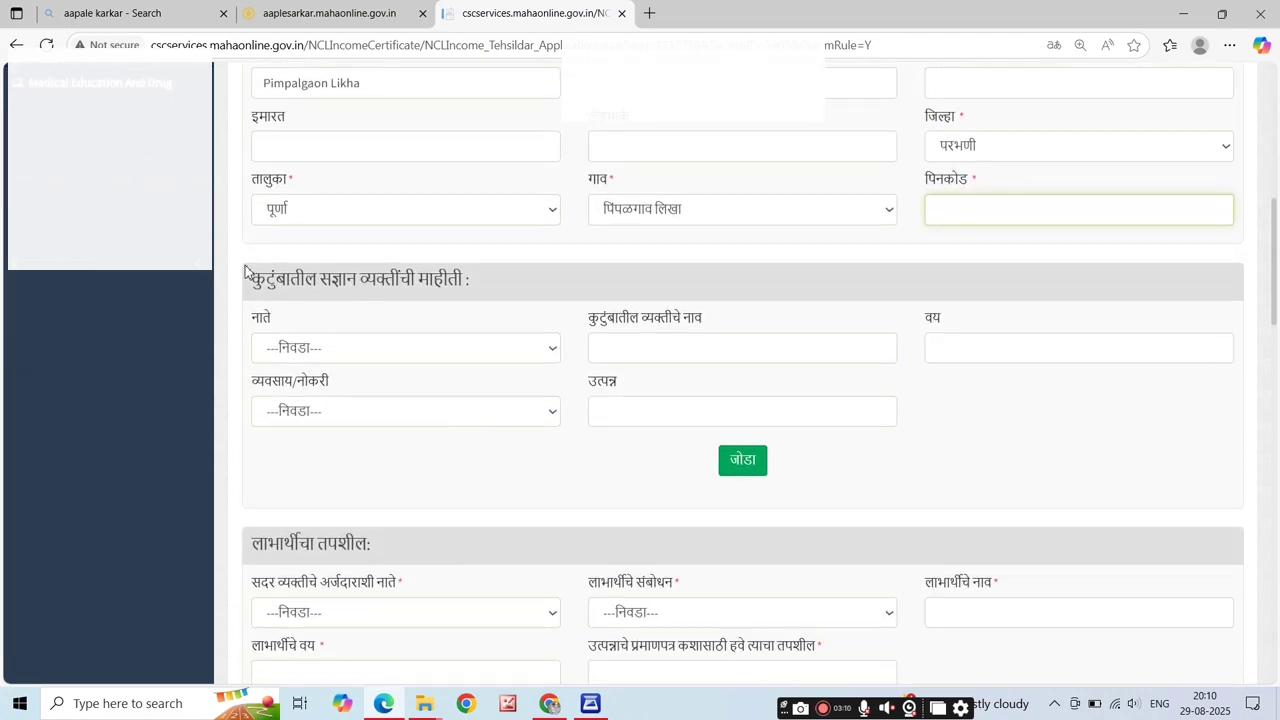
{"action": "left_click_drag", "start_coordinate": [249, 291], "coordinate": [517, 317]}
{"action": "left_click", "coordinate": [523, 314]}
{"action": "scroll", "coordinate": [529, 318], "scroll_direction": "down", "scroll_amount": 2}
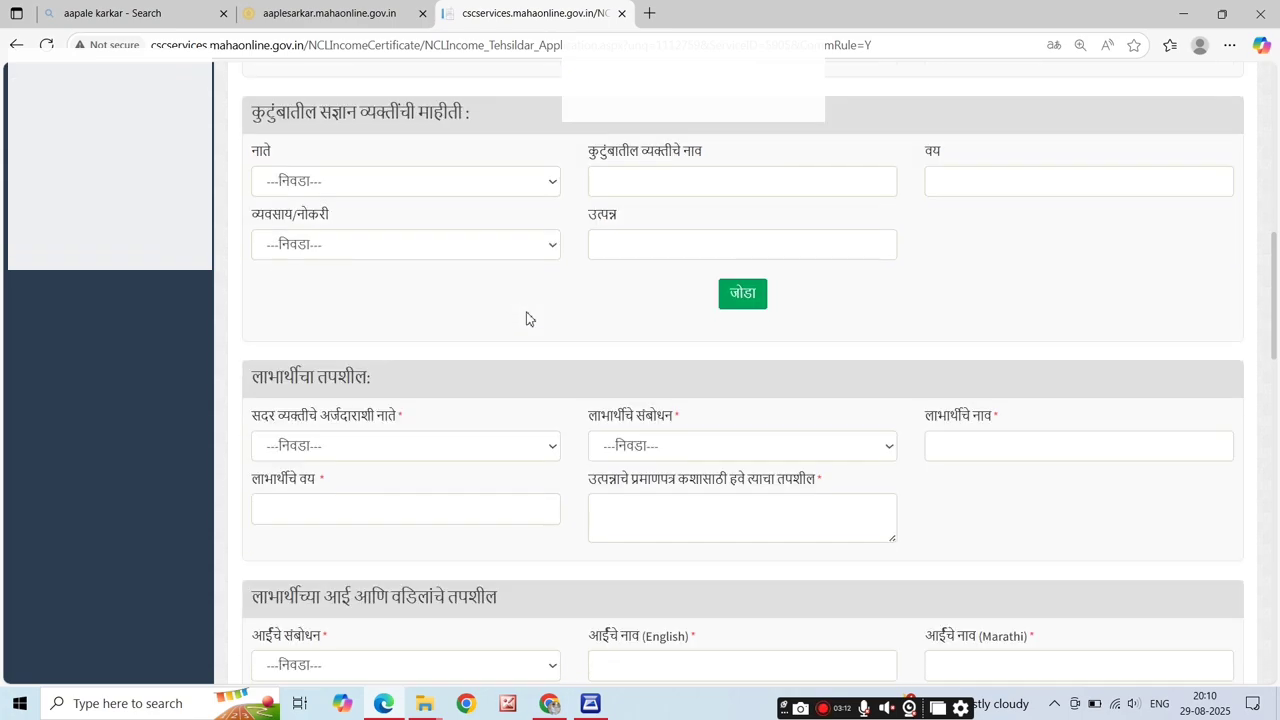
Set the beneficiary's relation to the applicant to मुलगा and salutation to कुमार, and check the name, age and certificate purpose fields.
{"action": "scroll", "coordinate": [529, 318], "scroll_direction": "down", "scroll_amount": 1}
{"action": "left_click", "coordinate": [431, 366]}
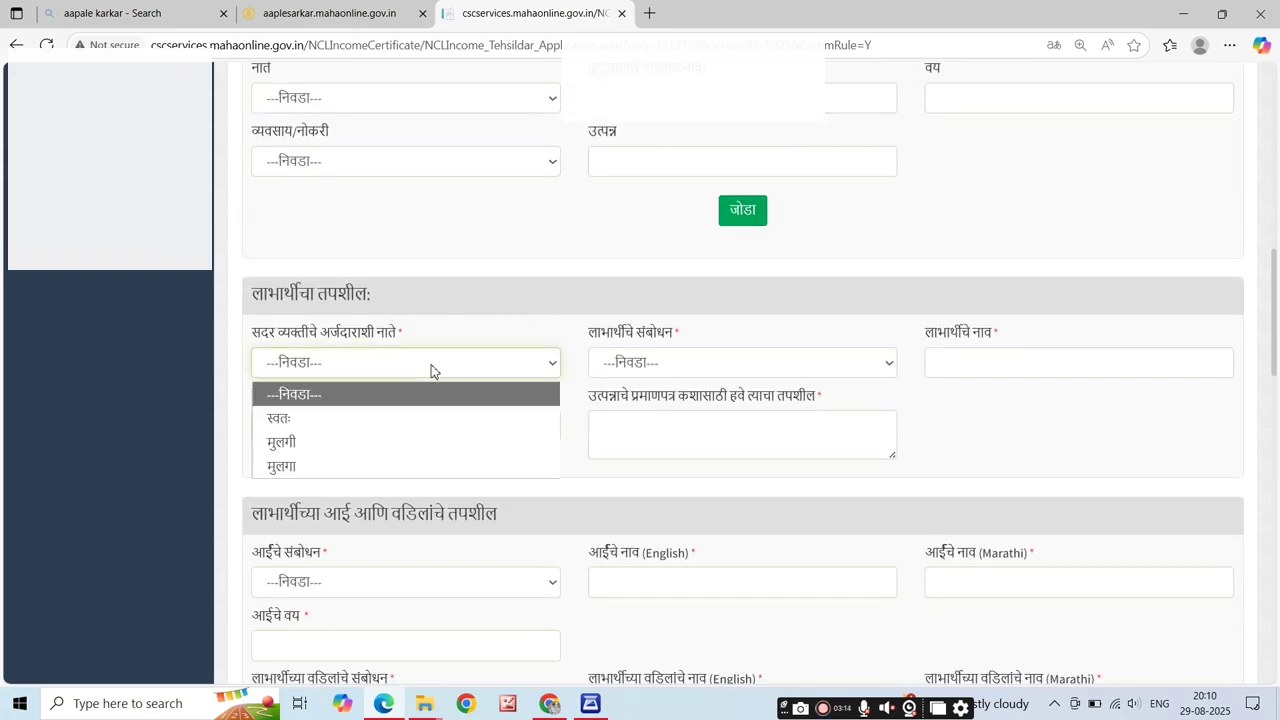
{"action": "left_click", "coordinate": [428, 462]}
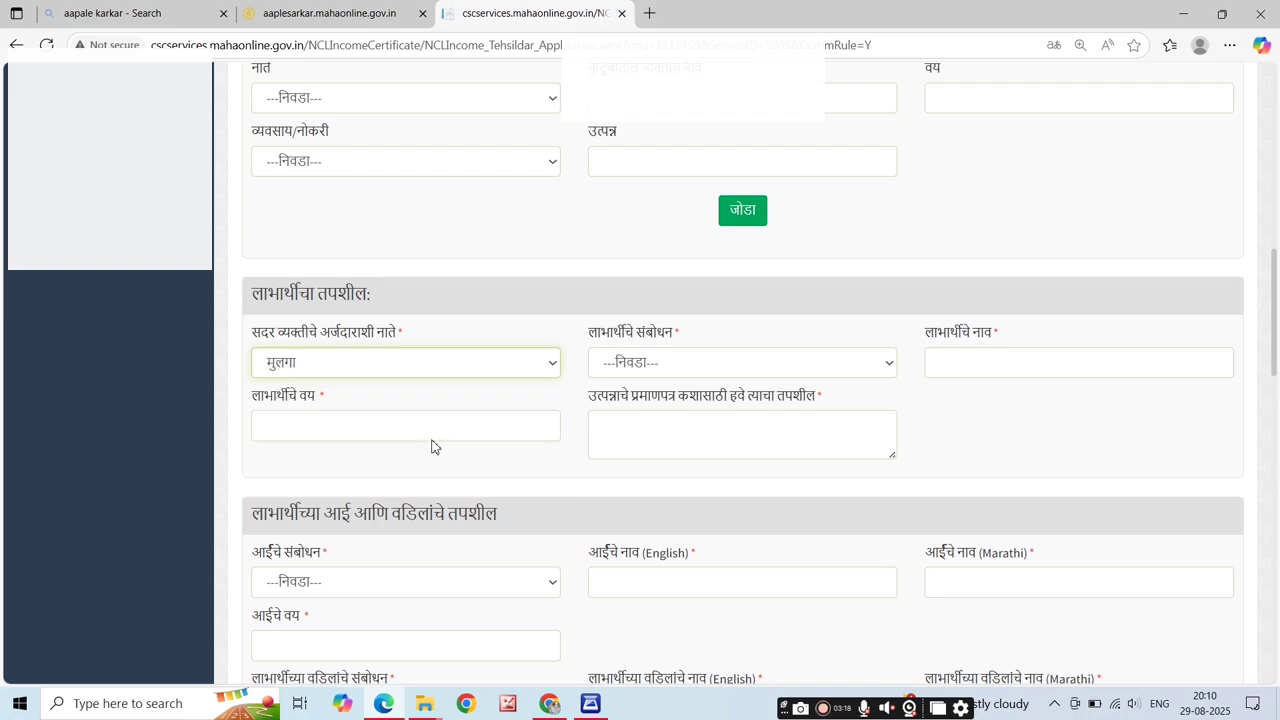
{"action": "left_click", "coordinate": [679, 365]}
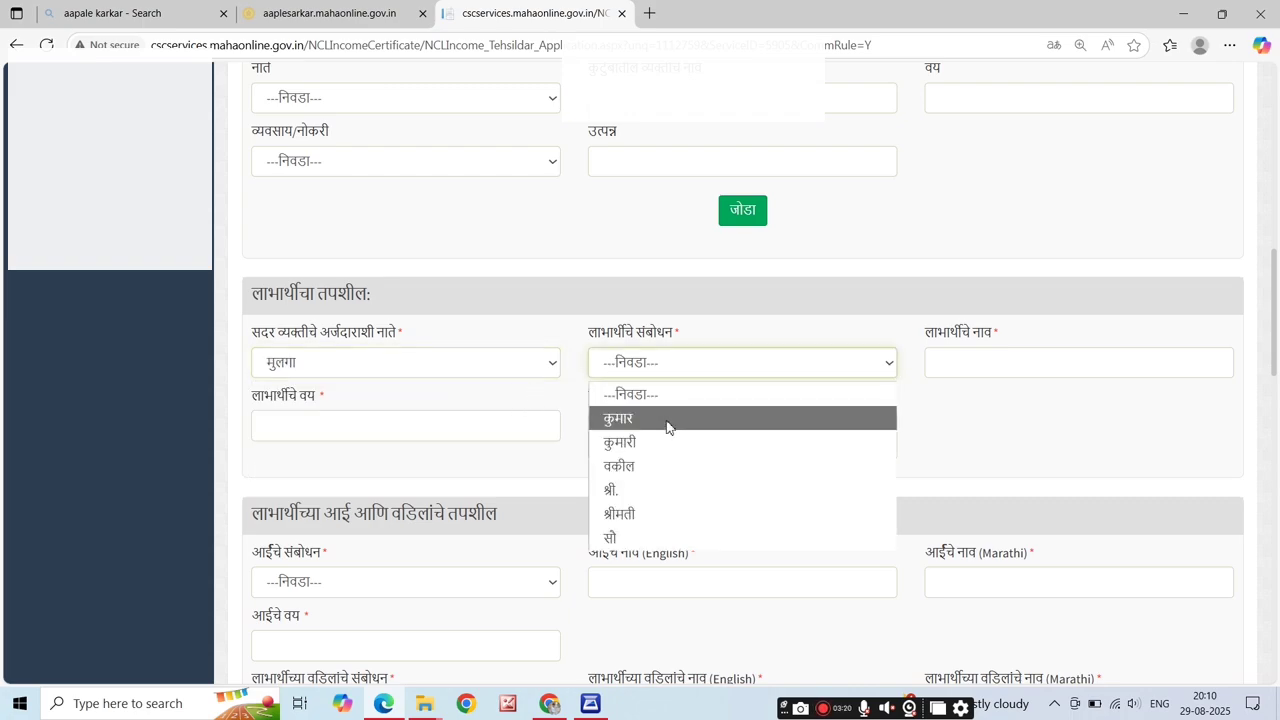
{"action": "left_click", "coordinate": [667, 420]}
{"action": "left_click", "coordinate": [965, 358]}
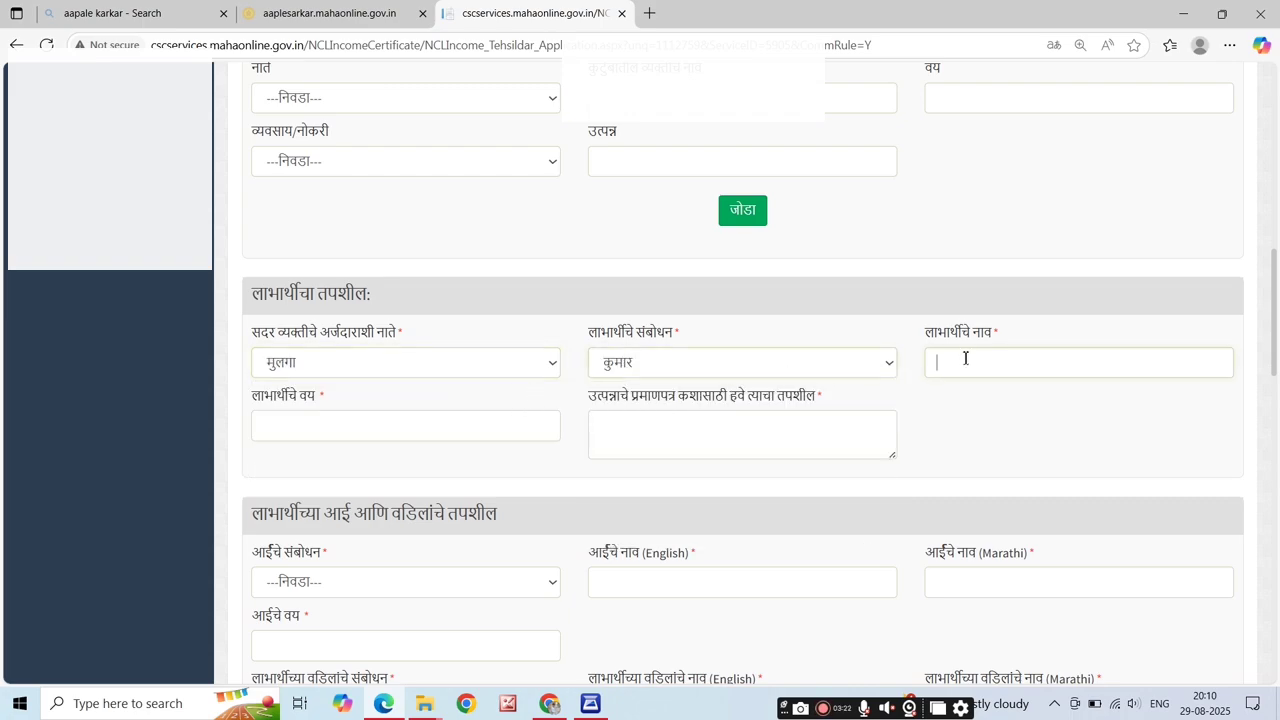
{"action": "left_click", "coordinate": [473, 430]}
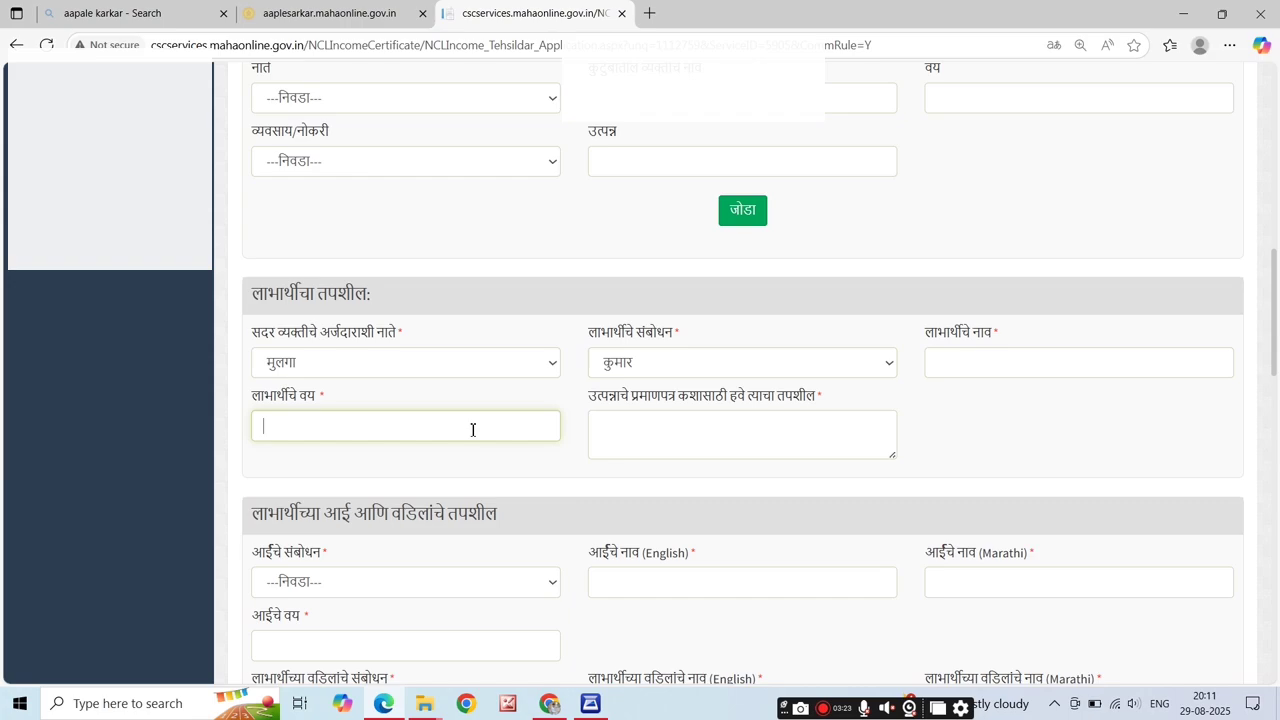
{"action": "left_click", "coordinate": [666, 438]}
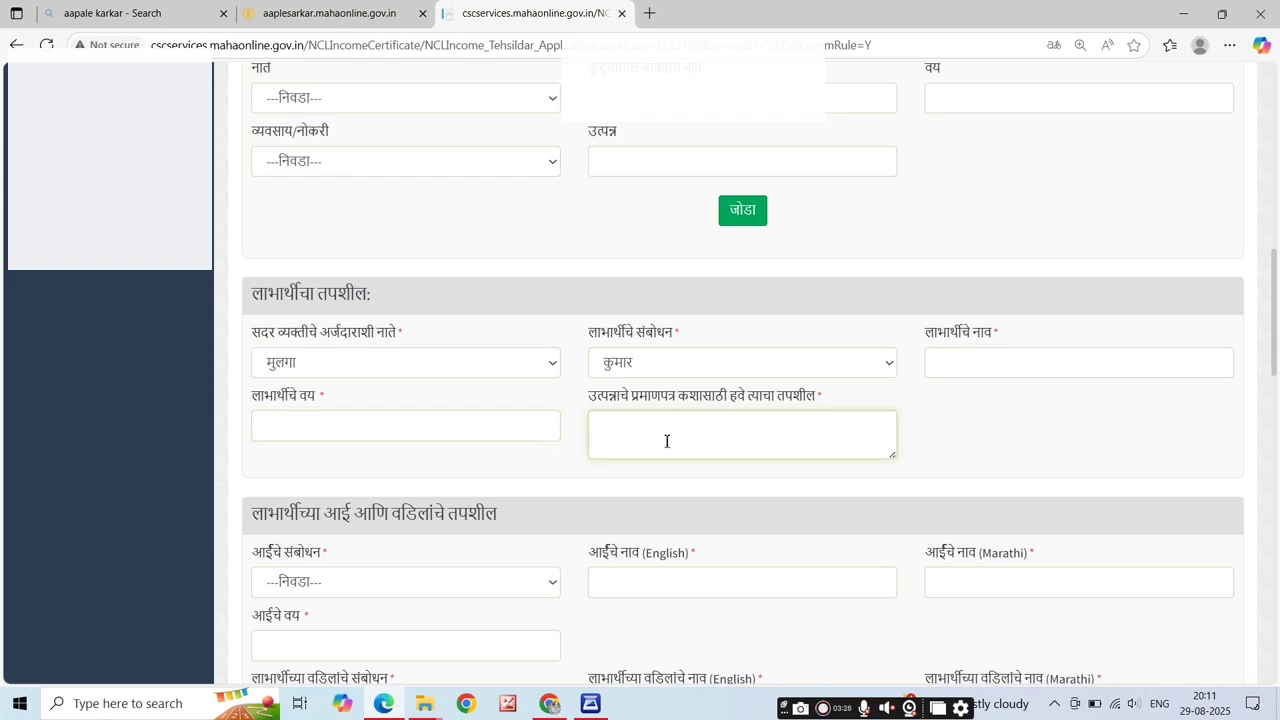
Examine the mother's and father's salutation and name fields in the लाभार्थीच्या आई आणि वडिलांचे तपशील section.
{"action": "scroll", "coordinate": [574, 475], "scroll_direction": "down", "scroll_amount": 2}
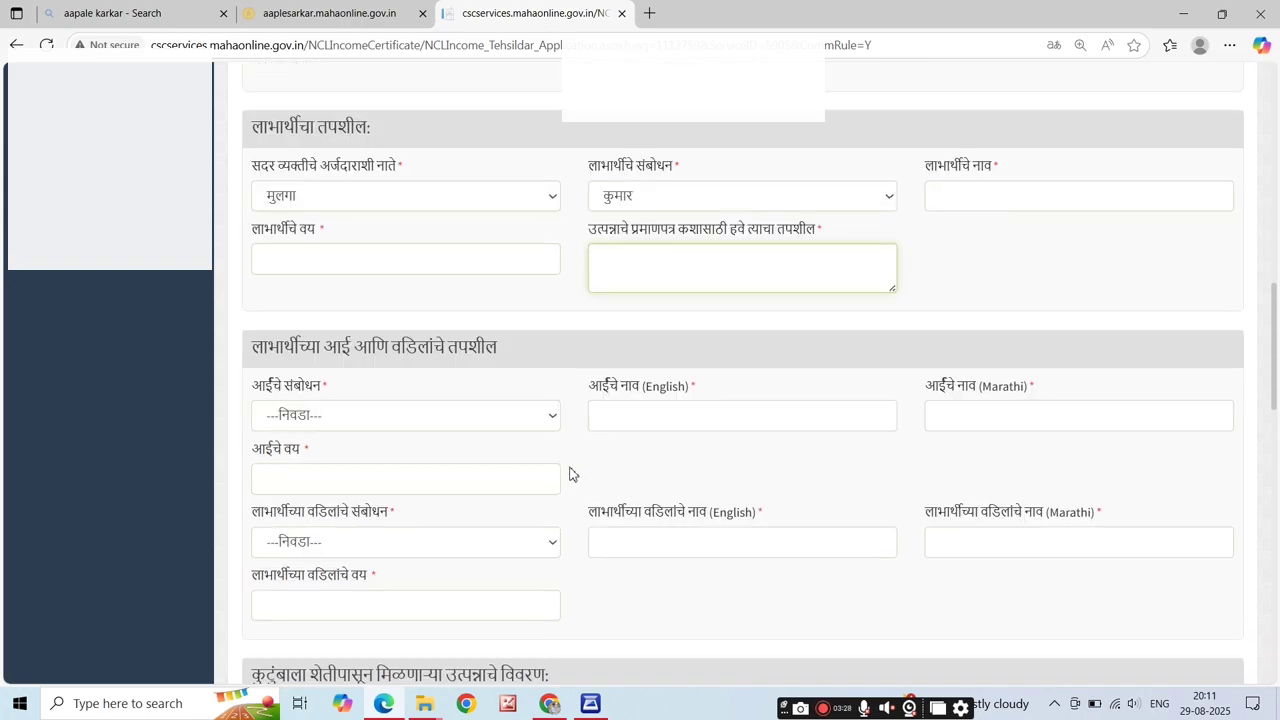
{"action": "left_click", "coordinate": [568, 347]}
{"action": "scroll", "coordinate": [346, 382], "scroll_direction": "down", "scroll_amount": 2}
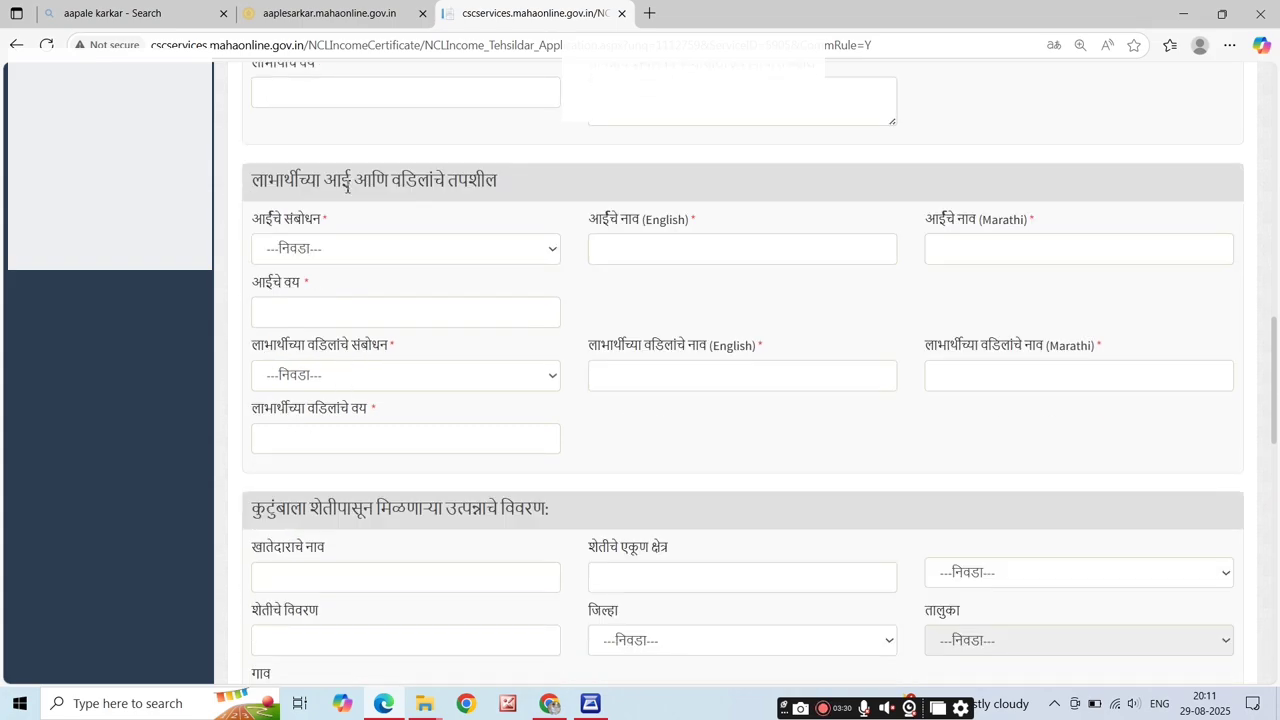
{"action": "left_click_drag", "start_coordinate": [250, 182], "coordinate": [528, 190]}
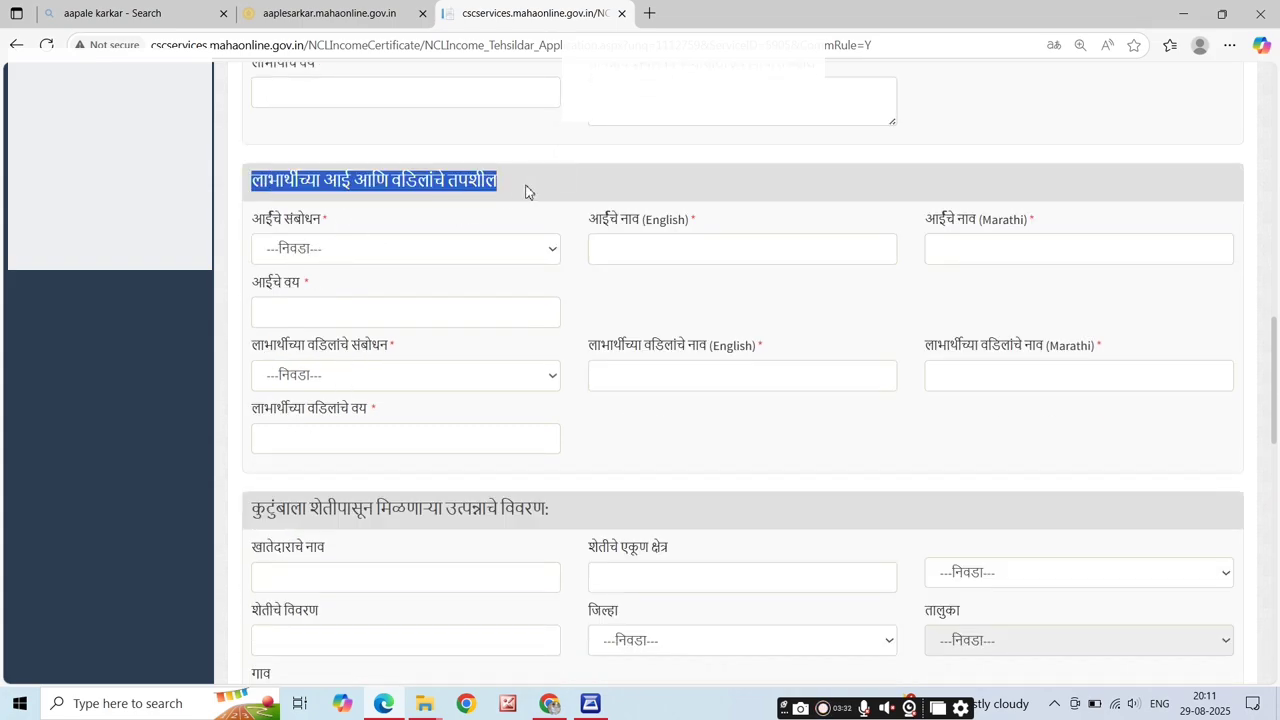
{"action": "left_click", "coordinate": [476, 249]}
{"action": "left_click", "coordinate": [476, 249]}
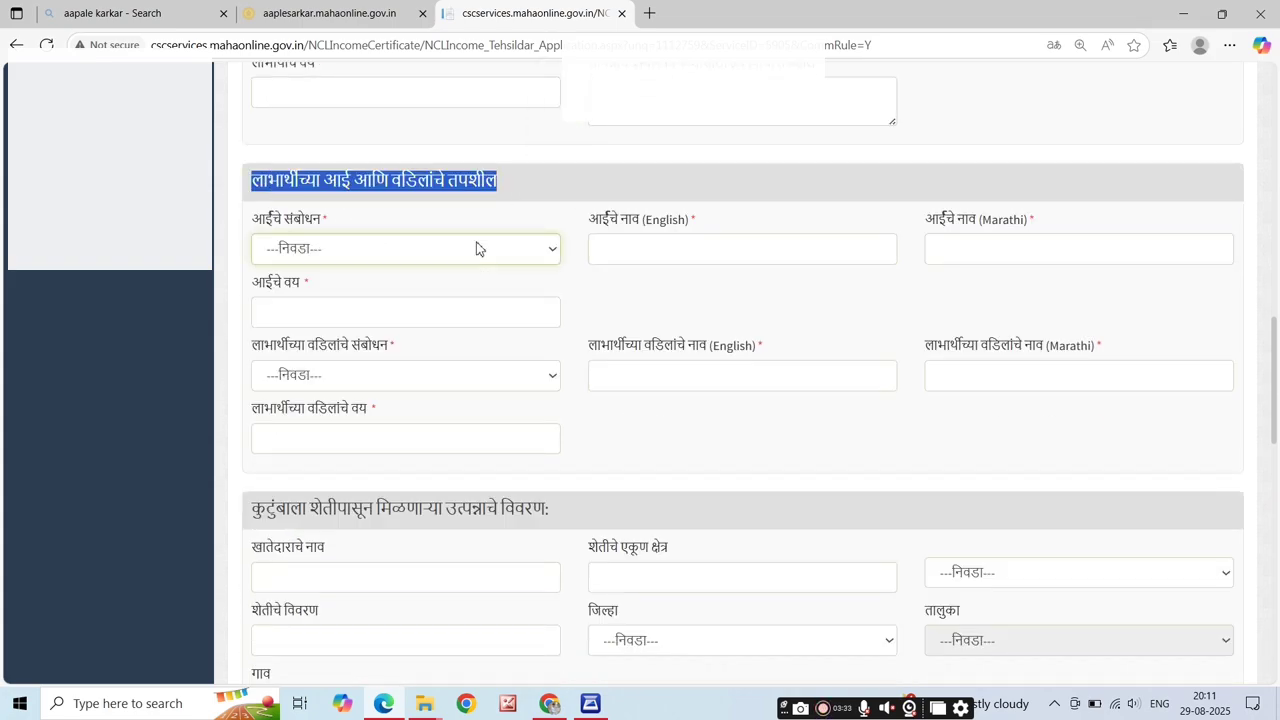
{"action": "left_click", "coordinate": [695, 248]}
{"action": "left_click", "coordinate": [957, 244]}
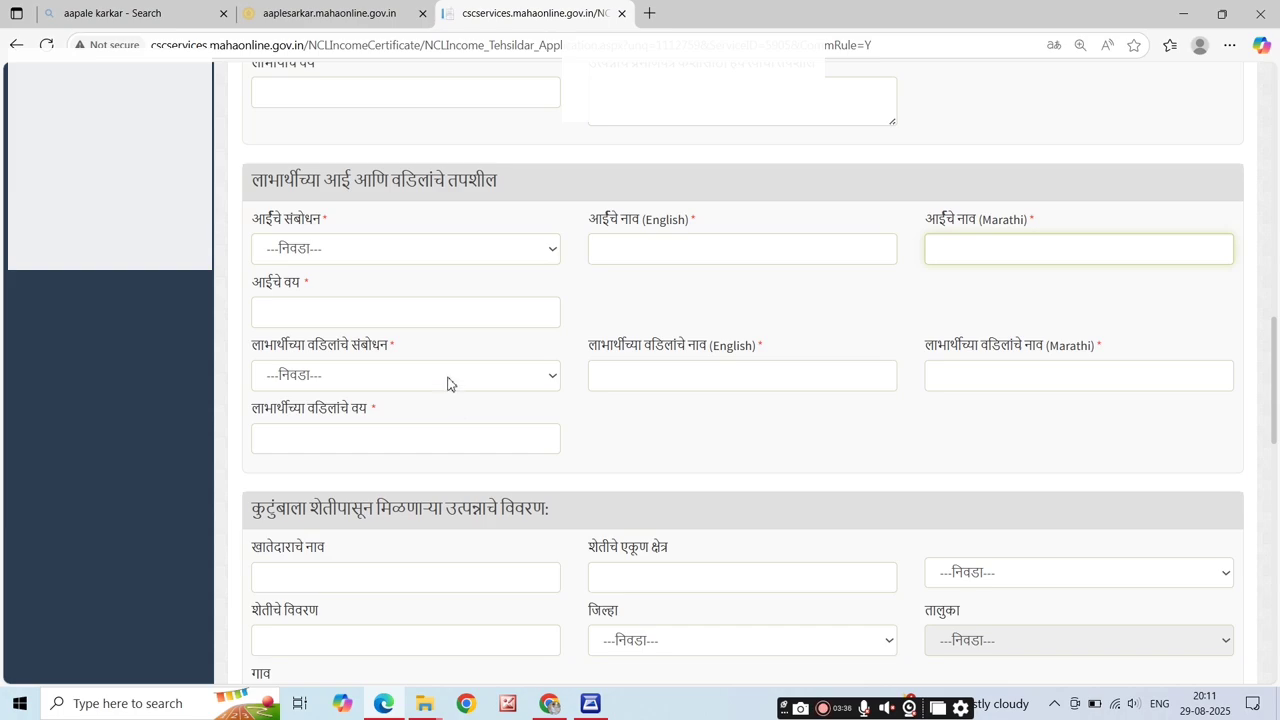
{"action": "left_click", "coordinate": [448, 383]}
{"action": "left_click", "coordinate": [503, 374]}
{"action": "left_click", "coordinate": [817, 365]}
{"action": "scroll", "coordinate": [525, 429], "scroll_direction": "down", "scroll_amount": 2}
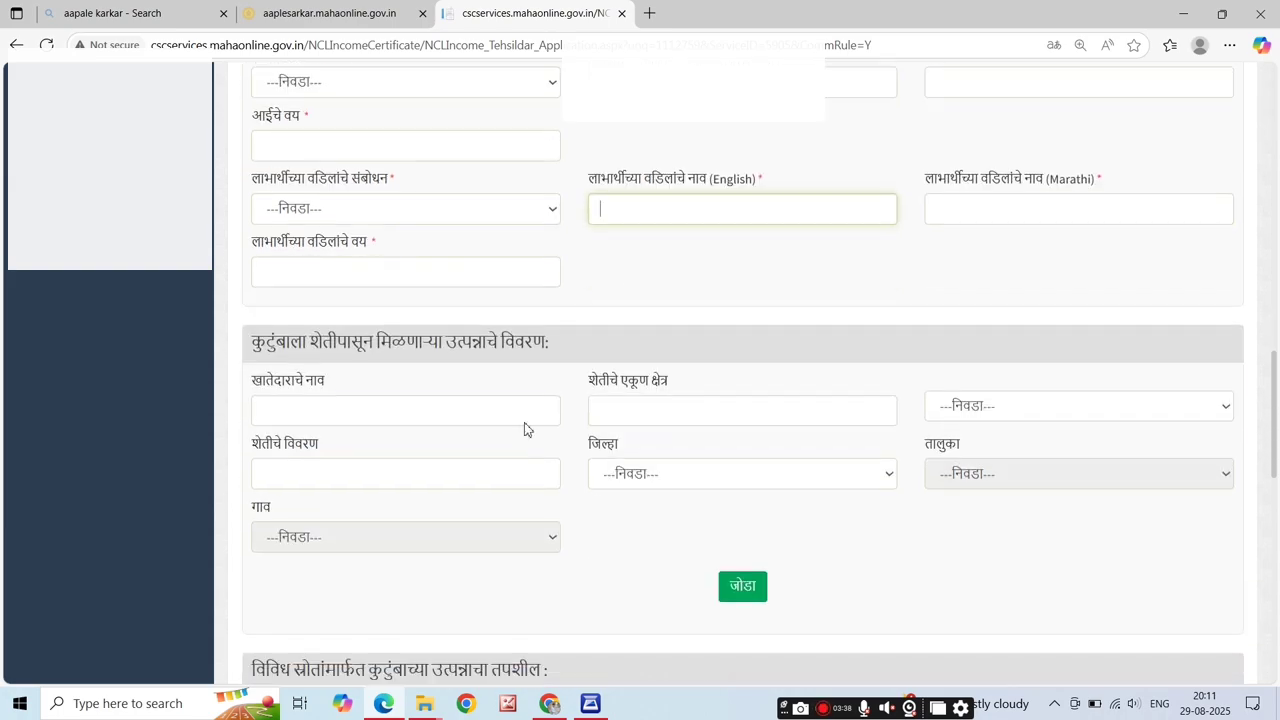
Enter 54 as the age of the beneficiary's father (लाभार्थीच्या वडिलांचे वय).
{"action": "left_click", "coordinate": [366, 270]}
{"action": "left_click", "coordinate": [577, 298]}
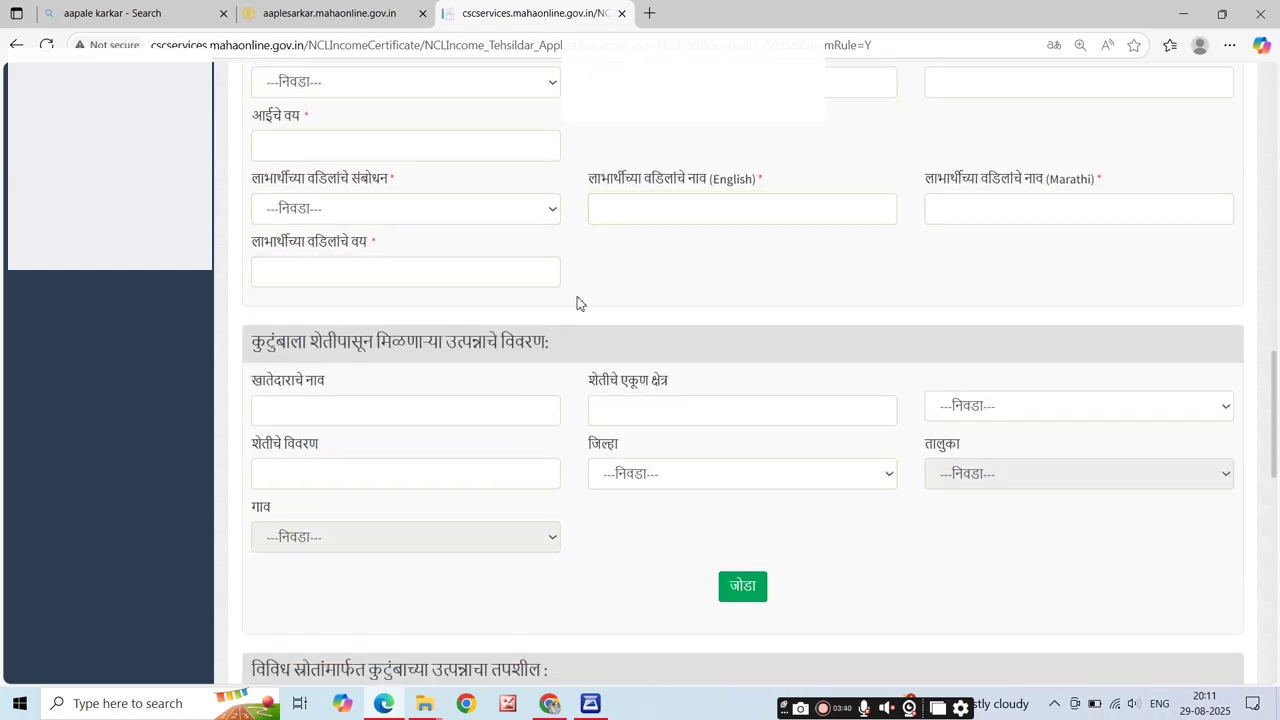
{"action": "scroll", "coordinate": [556, 319], "scroll_direction": "down", "scroll_amount": 1}
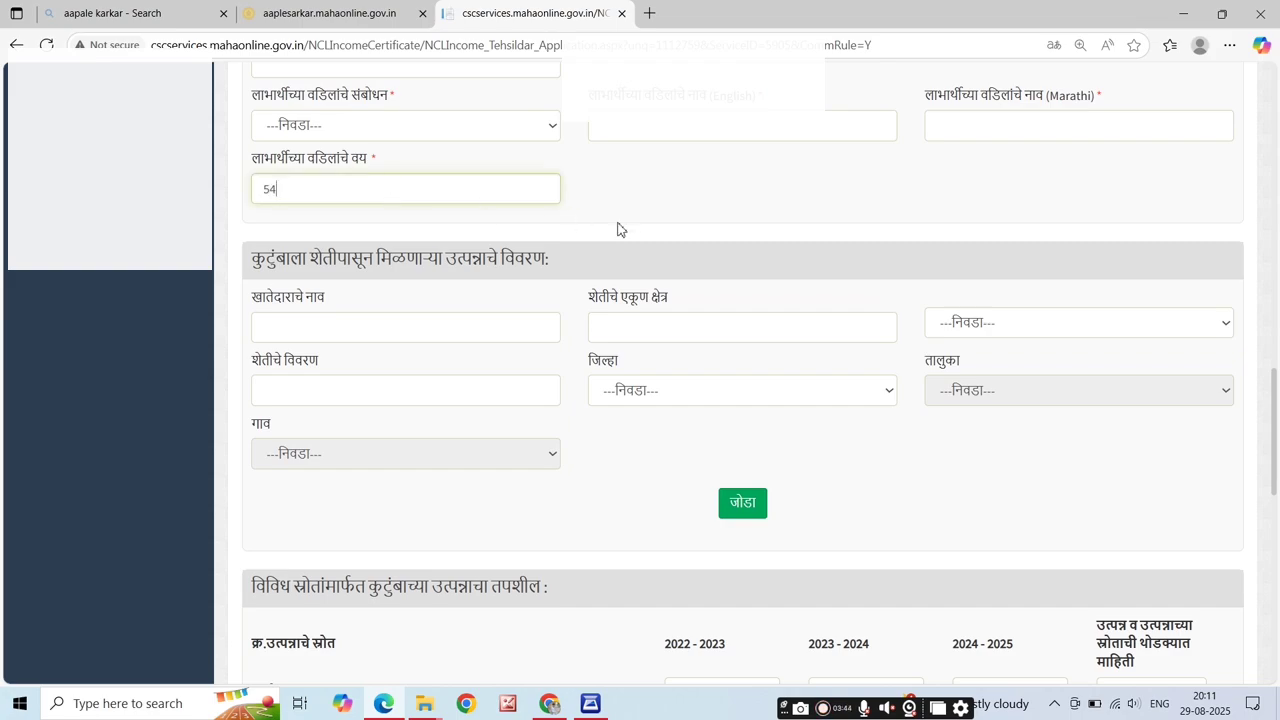
Examine the table of family income by source for 2022-2023, 2023-2024 and 2024-2025, including the शेत मजुरी row.
{"action": "scroll", "coordinate": [631, 309], "scroll_direction": "down", "scroll_amount": 4}
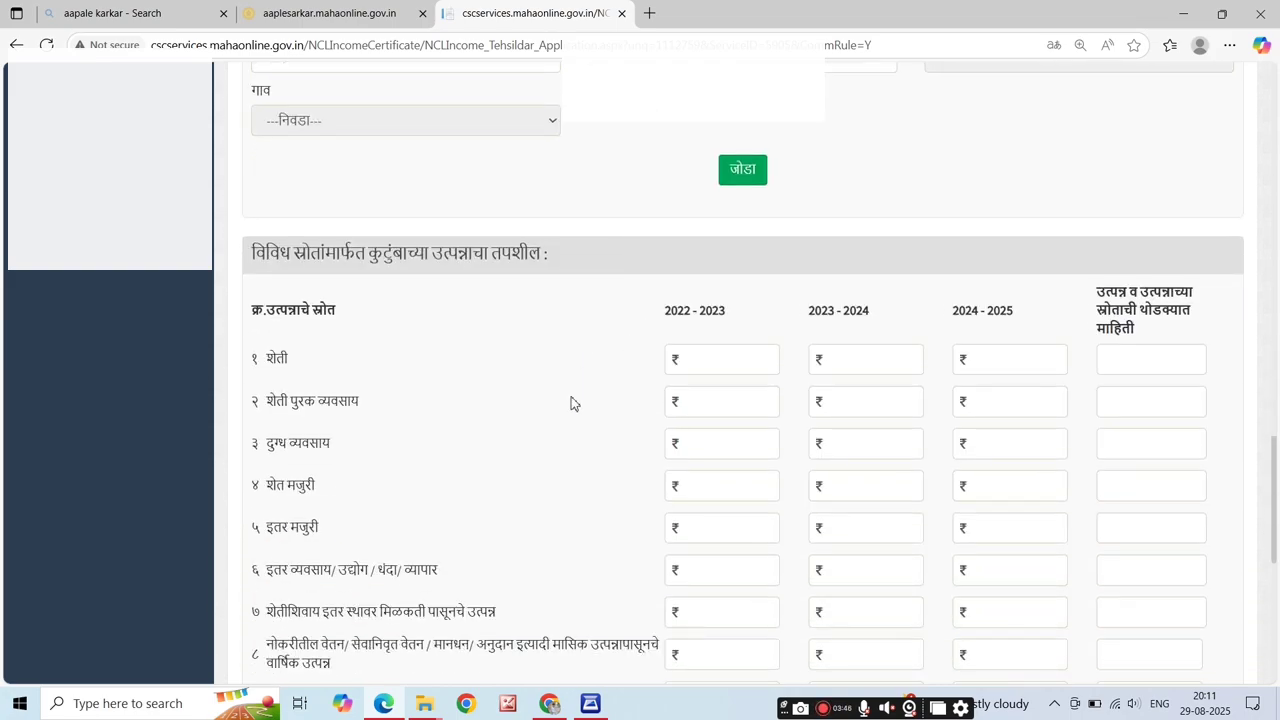
{"action": "scroll", "coordinate": [572, 403], "scroll_direction": "down", "scroll_amount": 2}
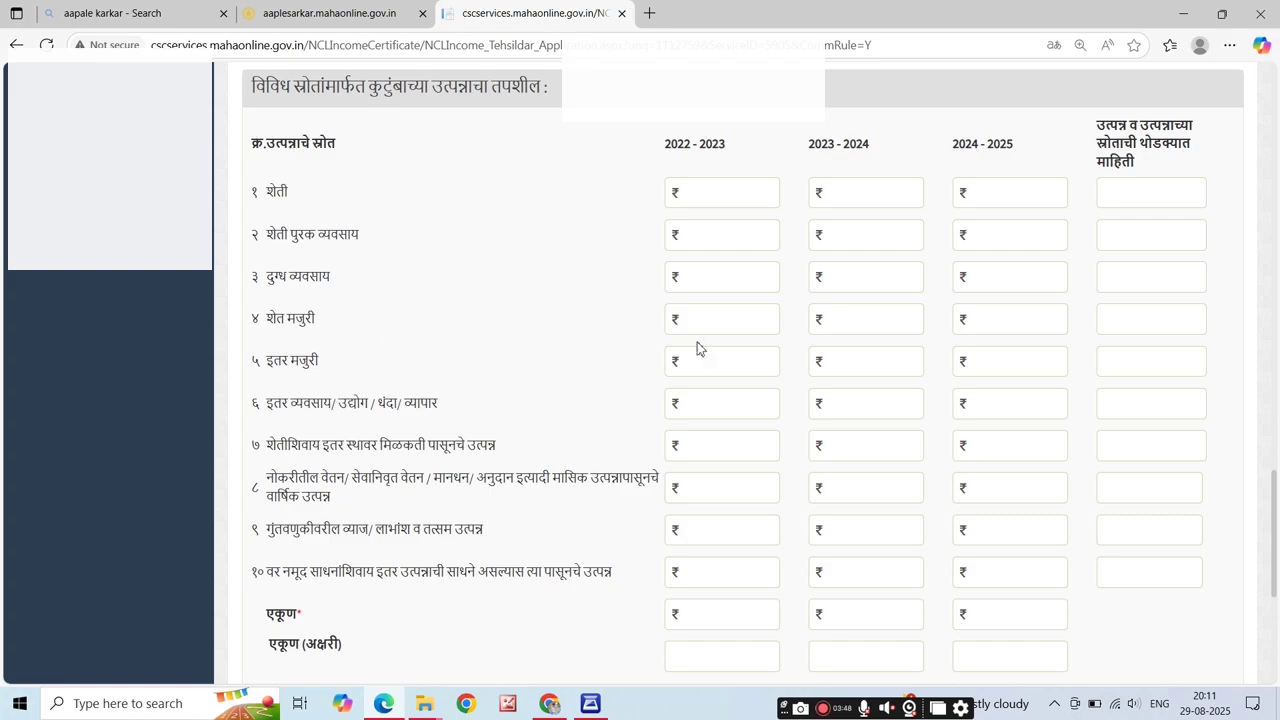
{"action": "left_click", "coordinate": [722, 324]}
{"action": "left_click", "coordinate": [1006, 321]}
{"action": "scroll", "coordinate": [980, 422], "scroll_direction": "down", "scroll_amount": 2}
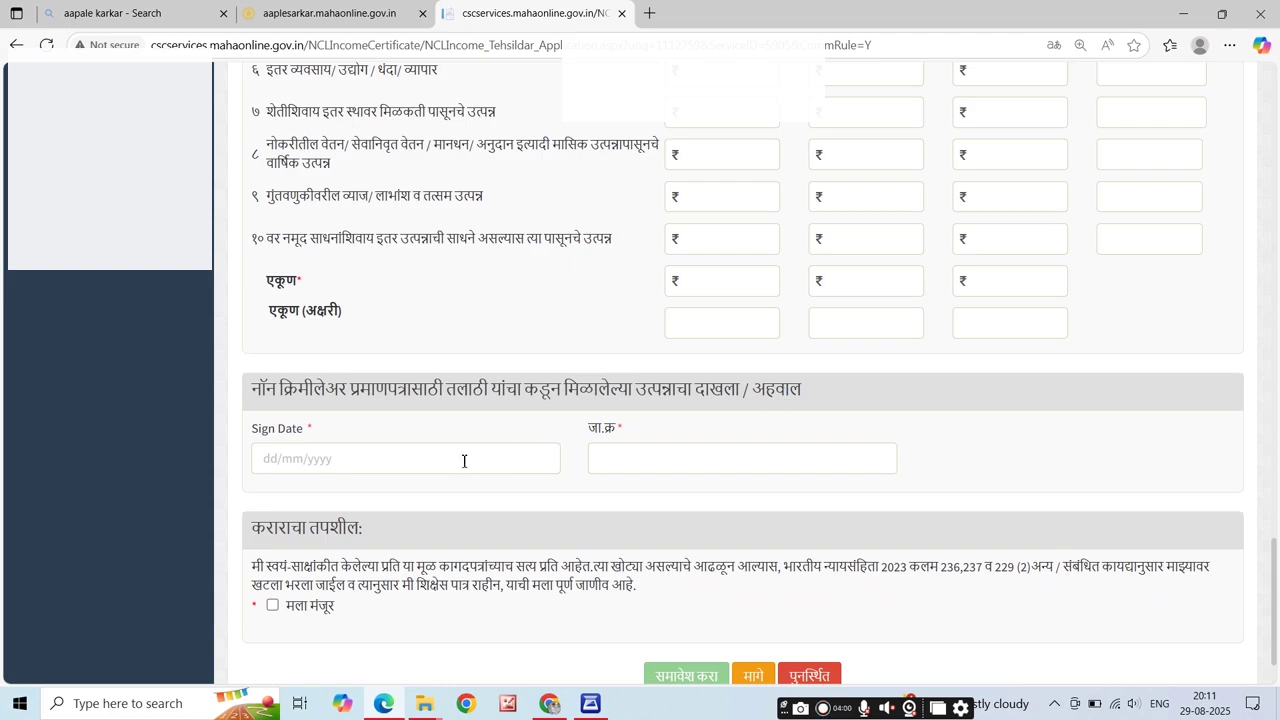
Check the Sign Date and जा.क्र fields for the Talathi's income report, and accept the declaration (मला मंजूर).
{"action": "left_click", "coordinate": [424, 466]}
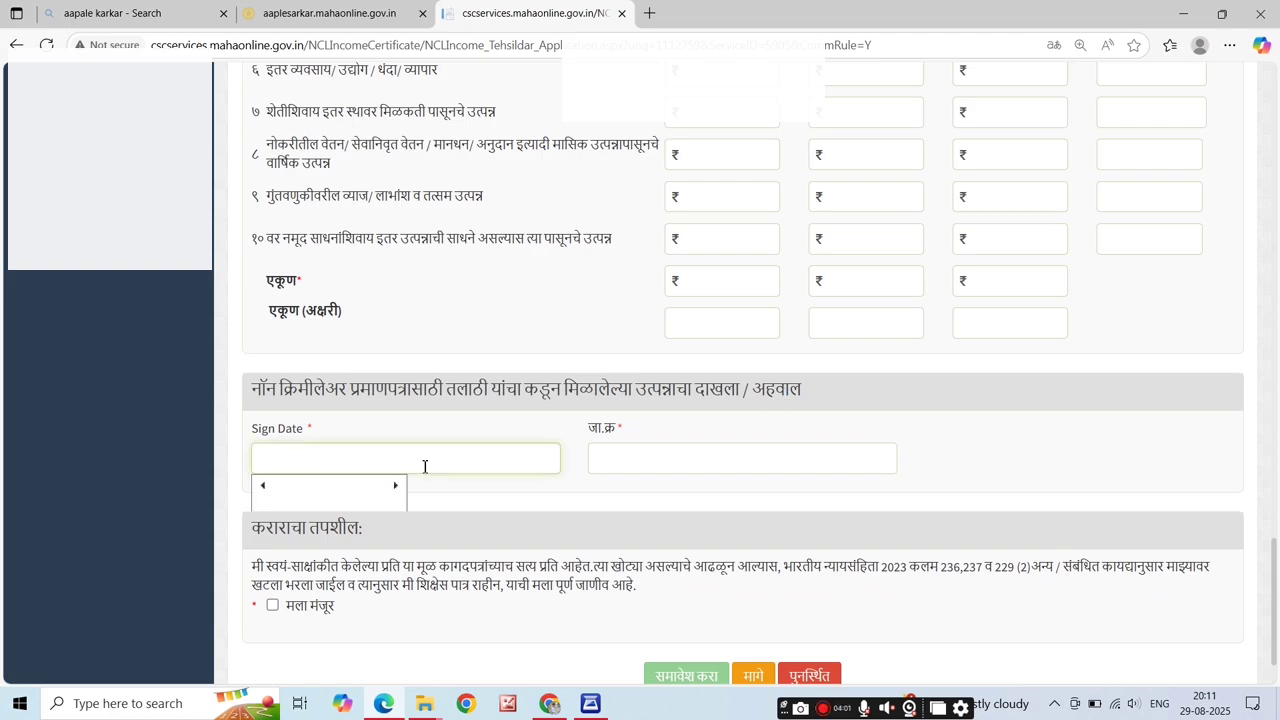
{"action": "left_click", "coordinate": [624, 457]}
{"action": "scroll", "coordinate": [607, 543], "scroll_direction": "down", "scroll_amount": 1}
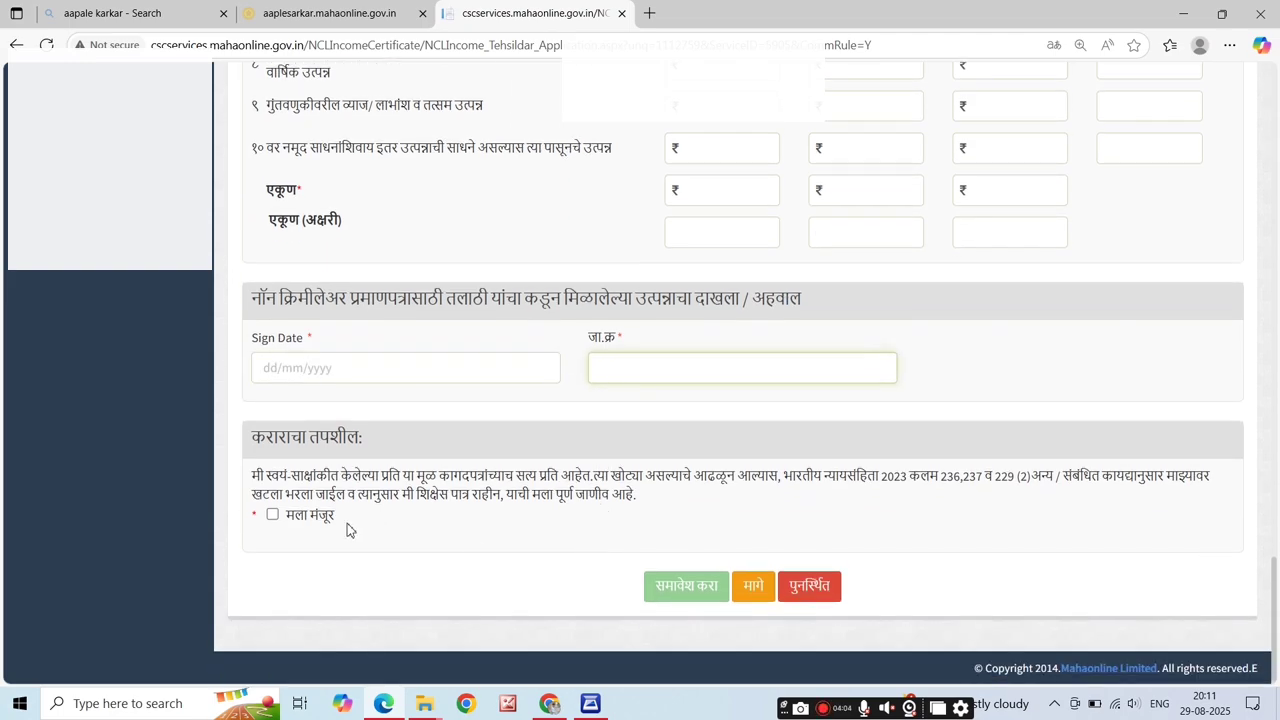
{"action": "left_click", "coordinate": [272, 516]}
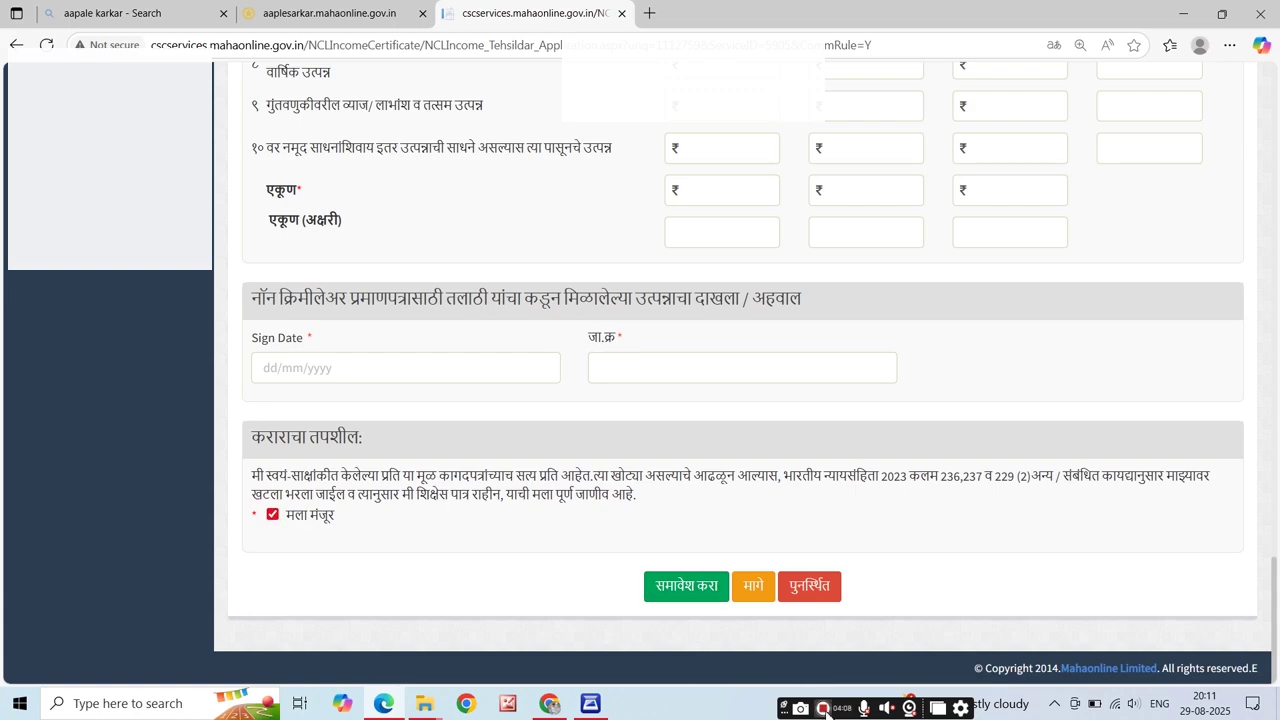
{"action": "scroll", "coordinate": [771, 440], "scroll_direction": "up", "scroll_amount": 10}
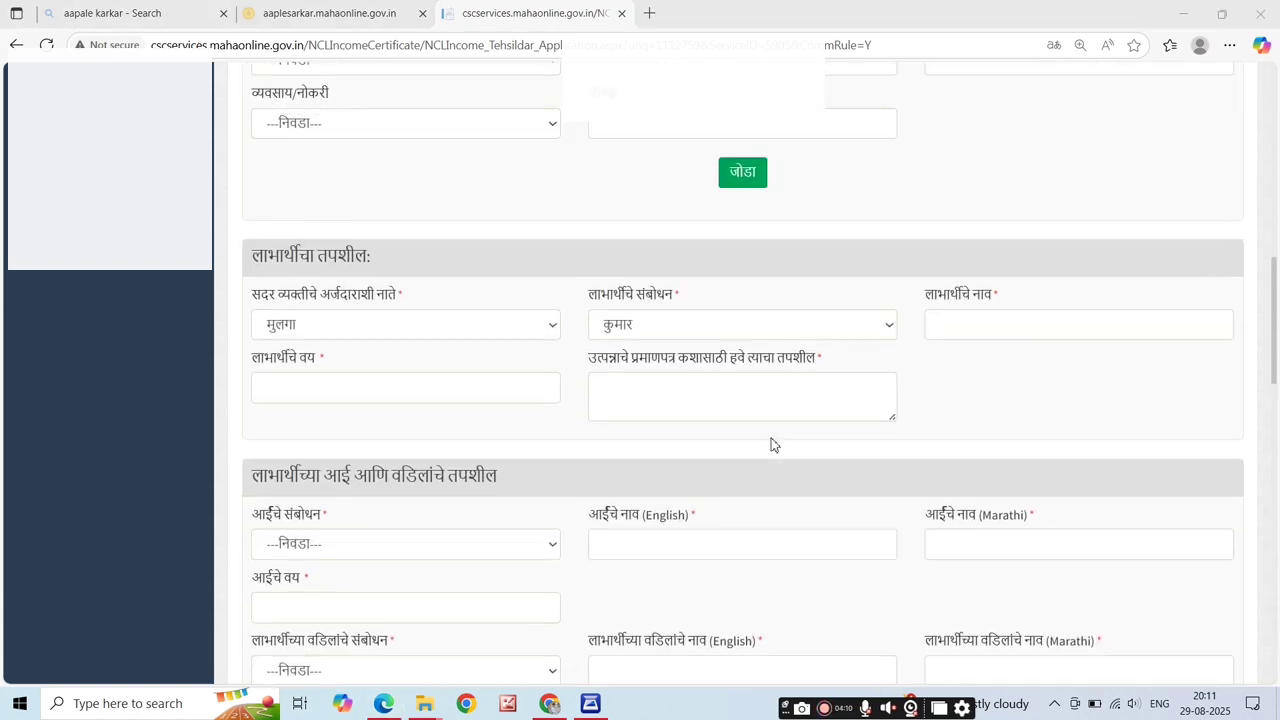
{"action": "scroll", "coordinate": [771, 444], "scroll_direction": "up", "scroll_amount": 10}
{"action": "left_click", "coordinate": [755, 325]}
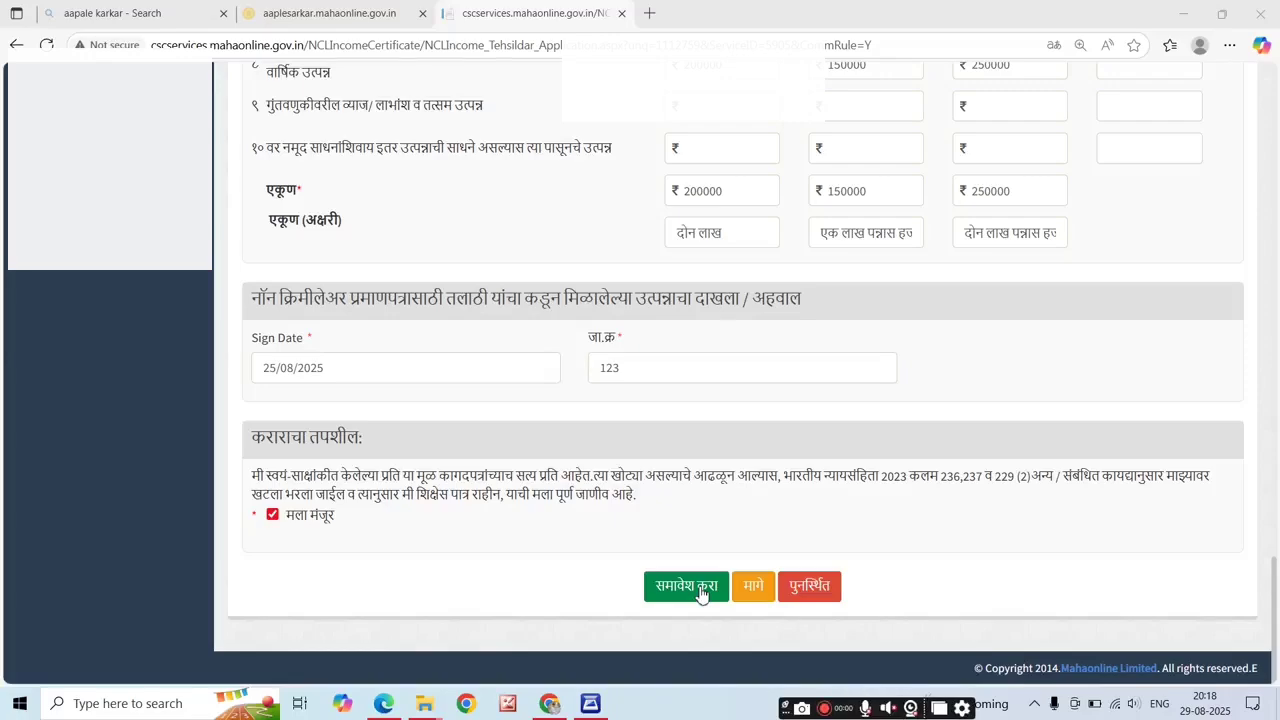
Submit the completed application, accept the notice, and proceed to the document upload page.
{"action": "left_click", "coordinate": [701, 594]}
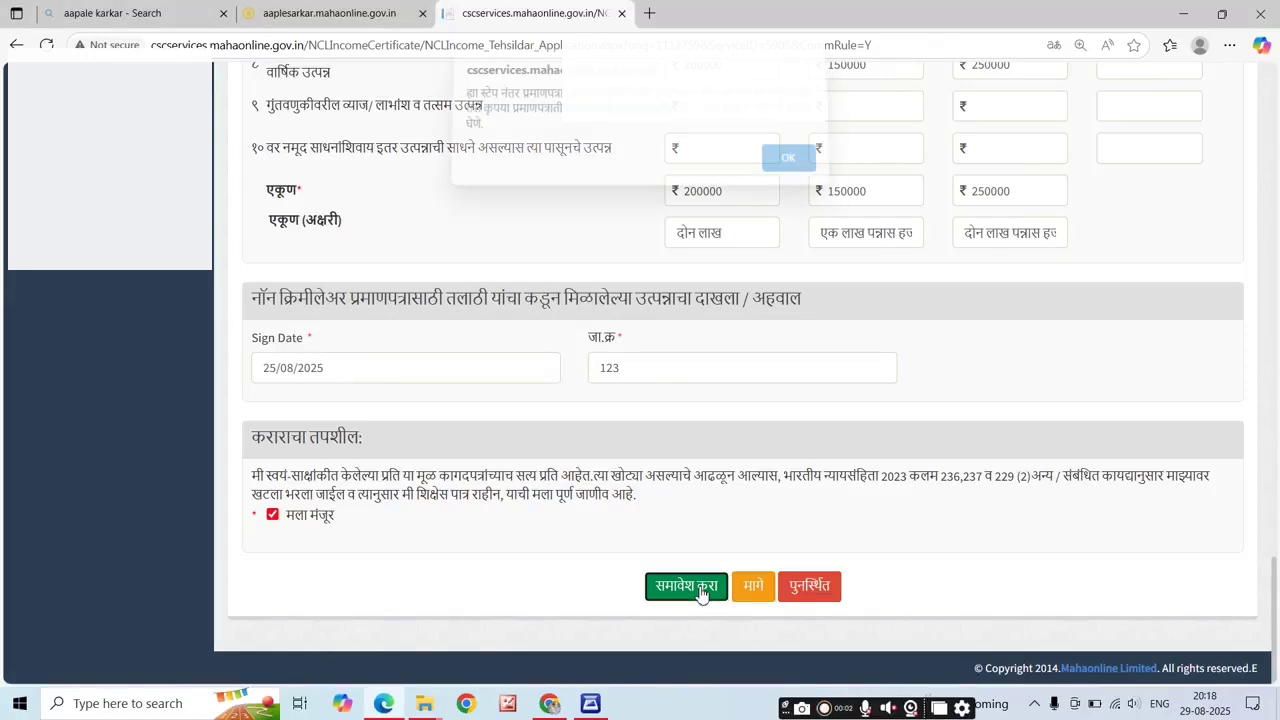
{"action": "left_click", "coordinate": [787, 167]}
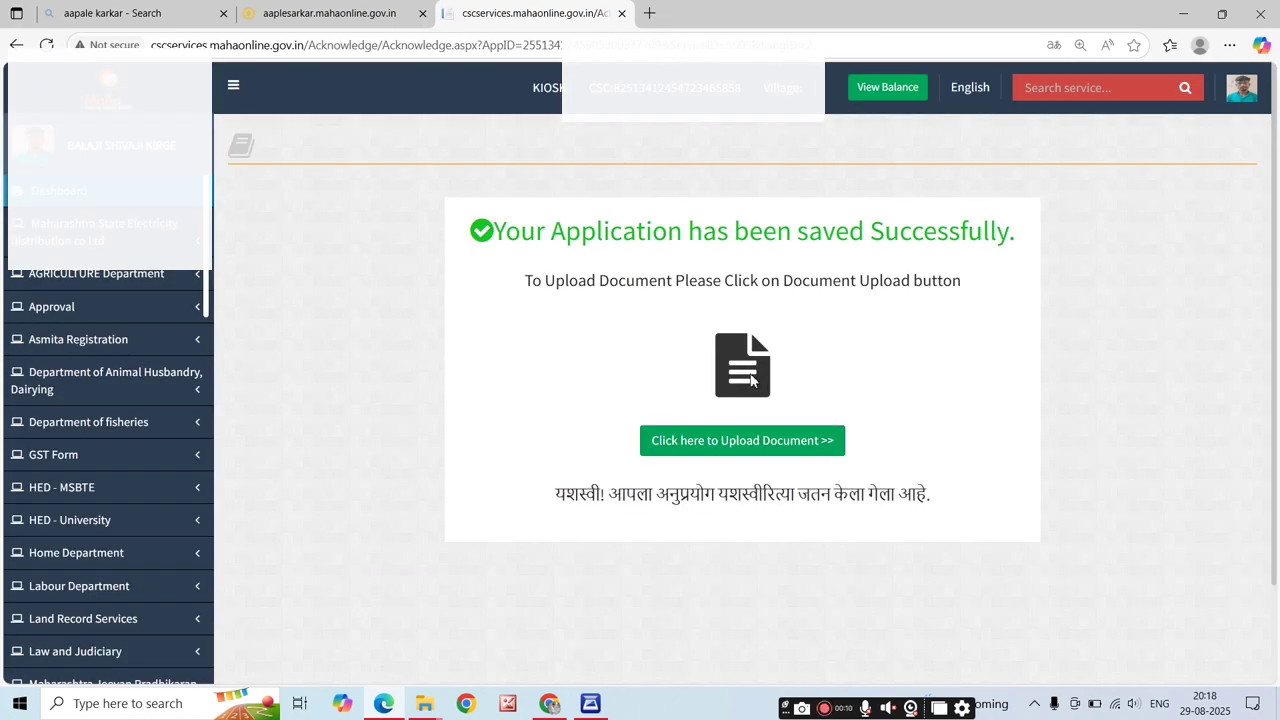
{"action": "scroll", "coordinate": [757, 406], "scroll_direction": "down", "scroll_amount": 2}
{"action": "scroll", "coordinate": [758, 408], "scroll_direction": "up", "scroll_amount": 2}
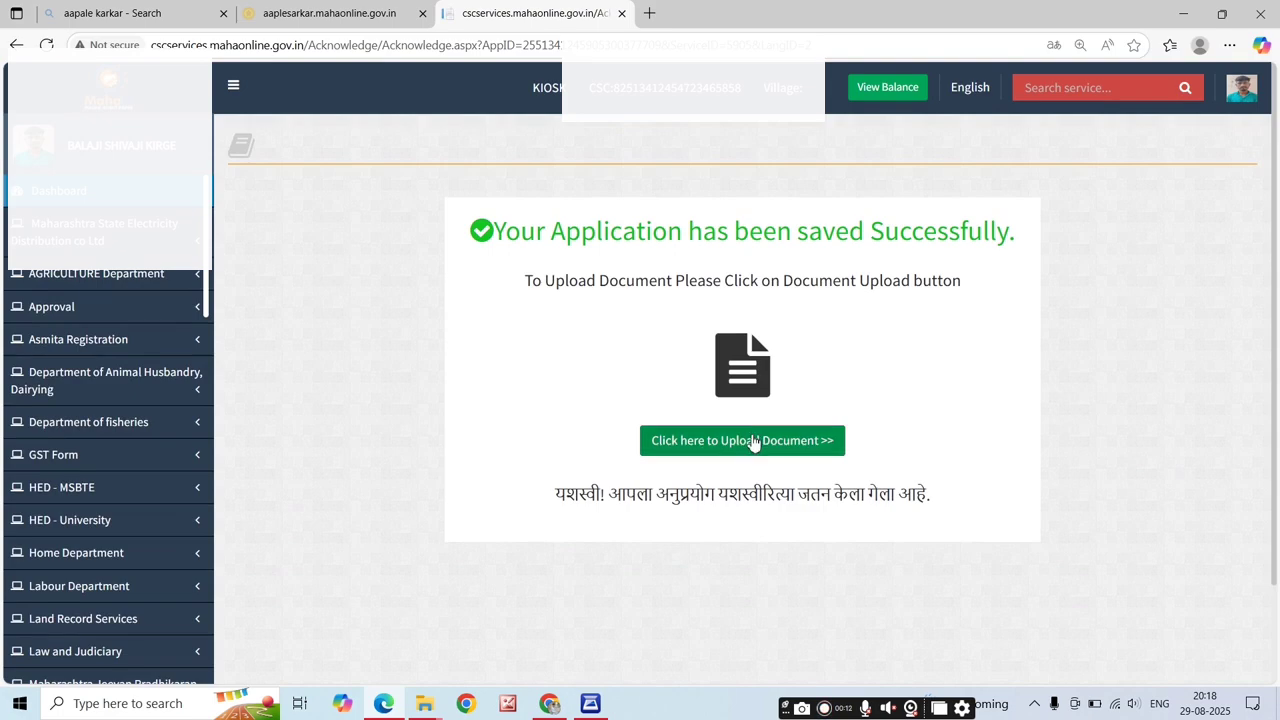
{"action": "left_click", "coordinate": [753, 443]}
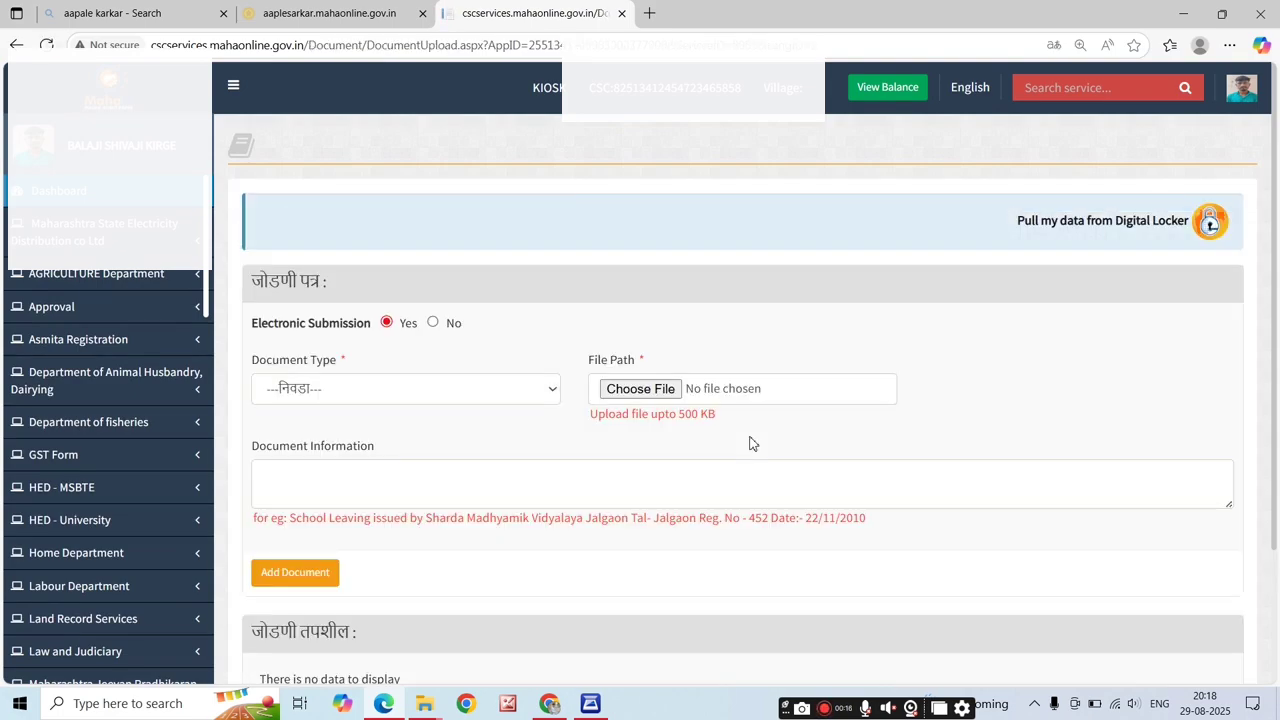
Examine the Document Type options and the other attachment fields on the document upload page.
{"action": "scroll", "coordinate": [584, 350], "scroll_direction": "down", "scroll_amount": 1}
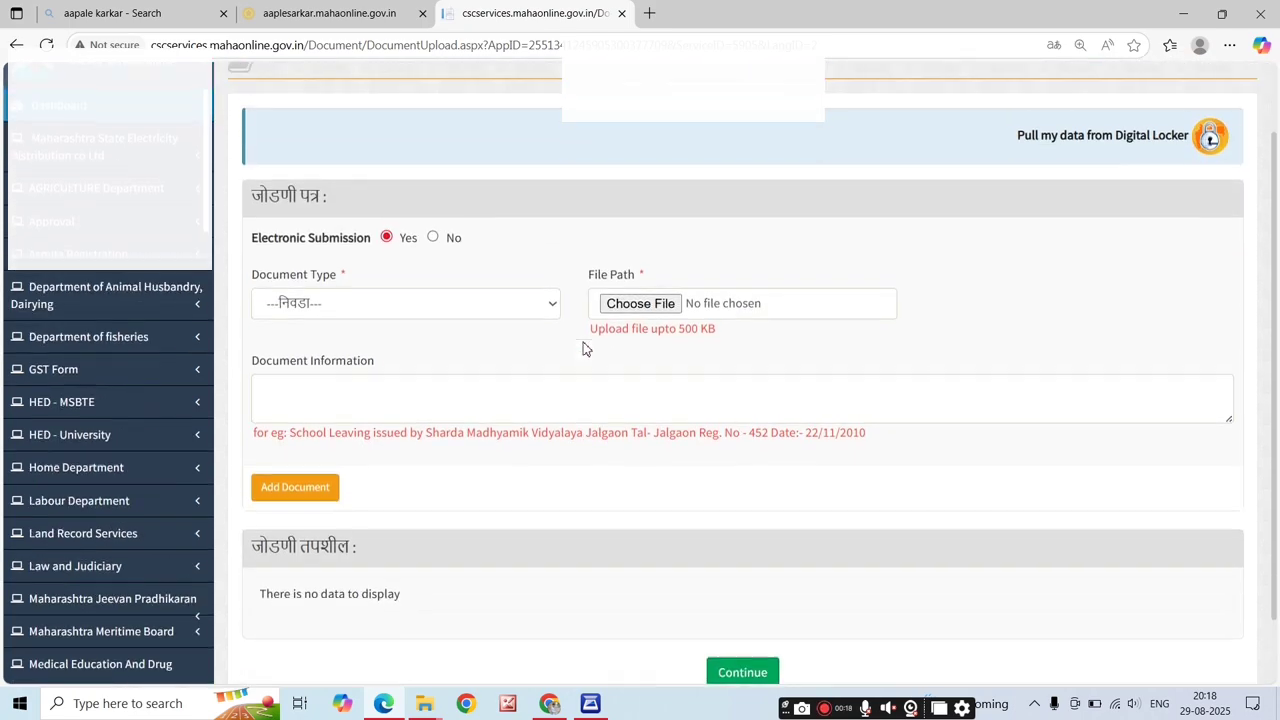
{"action": "left_click", "coordinate": [538, 306]}
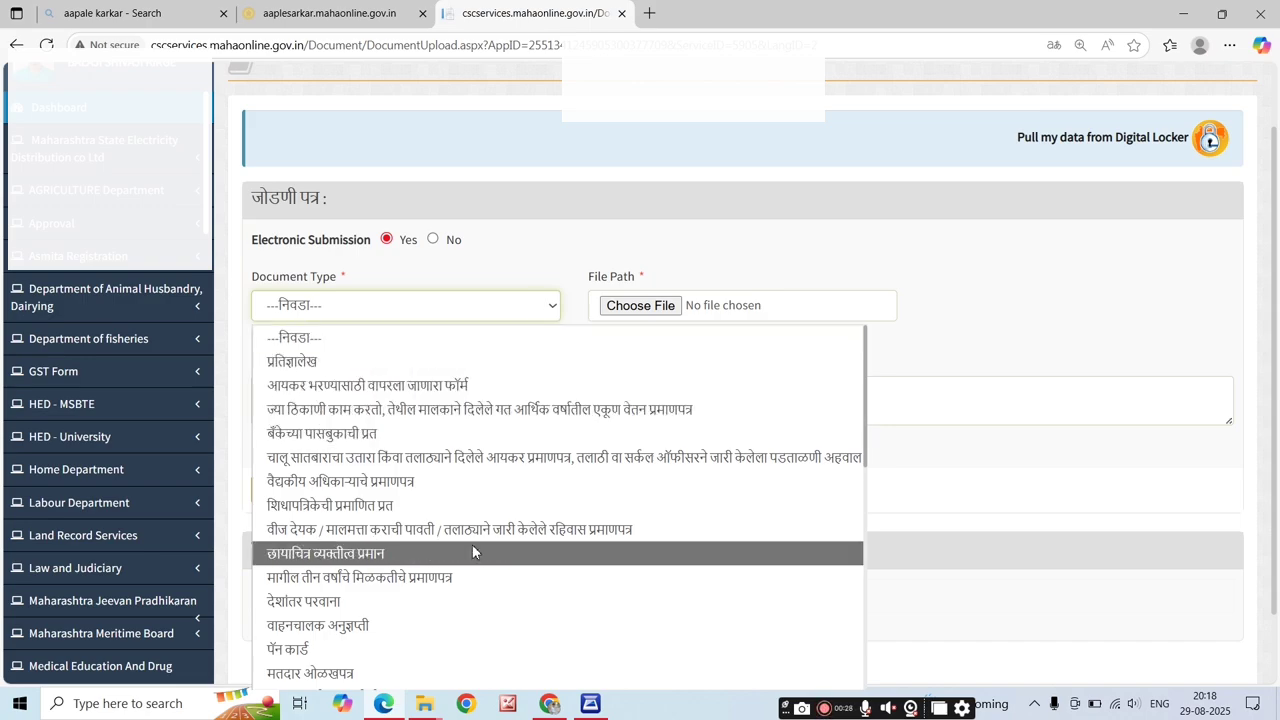
{"action": "left_click", "coordinate": [459, 308]}
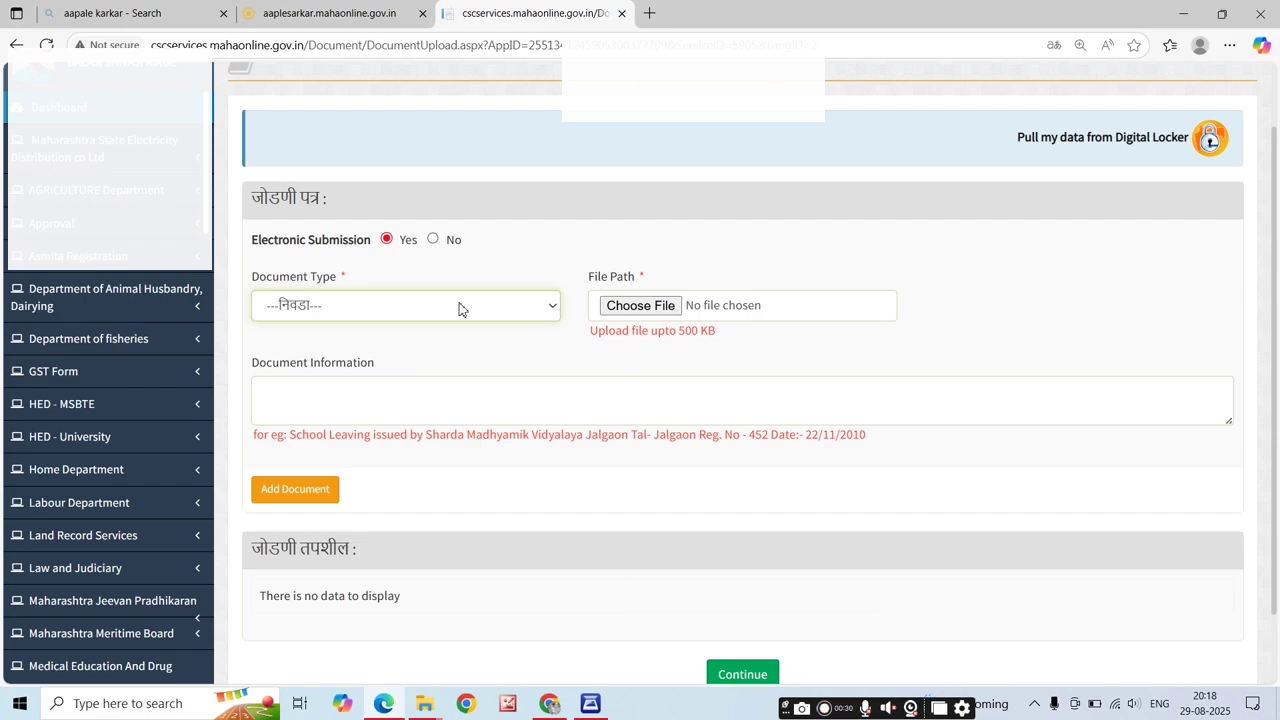
{"action": "scroll", "coordinate": [459, 308], "scroll_direction": "down", "scroll_amount": 1}
{"action": "scroll", "coordinate": [526, 374], "scroll_direction": "up", "scroll_amount": 2}
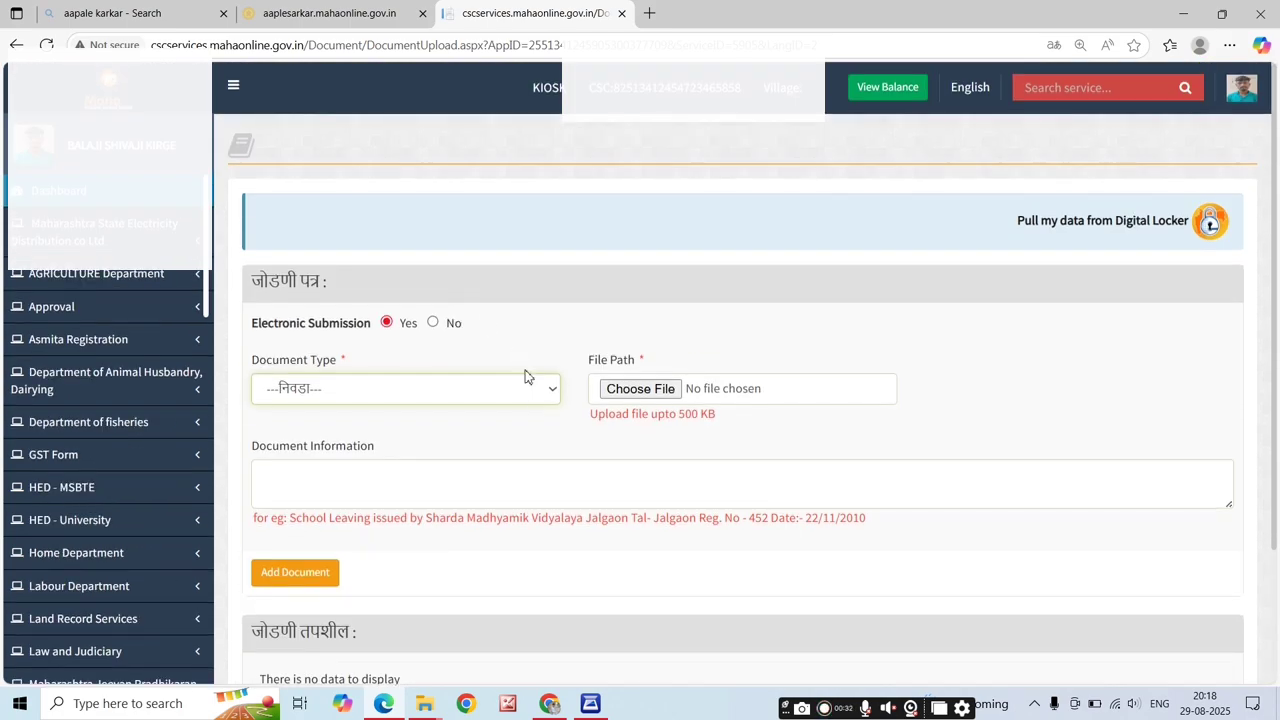
{"action": "left_click", "coordinate": [535, 394]}
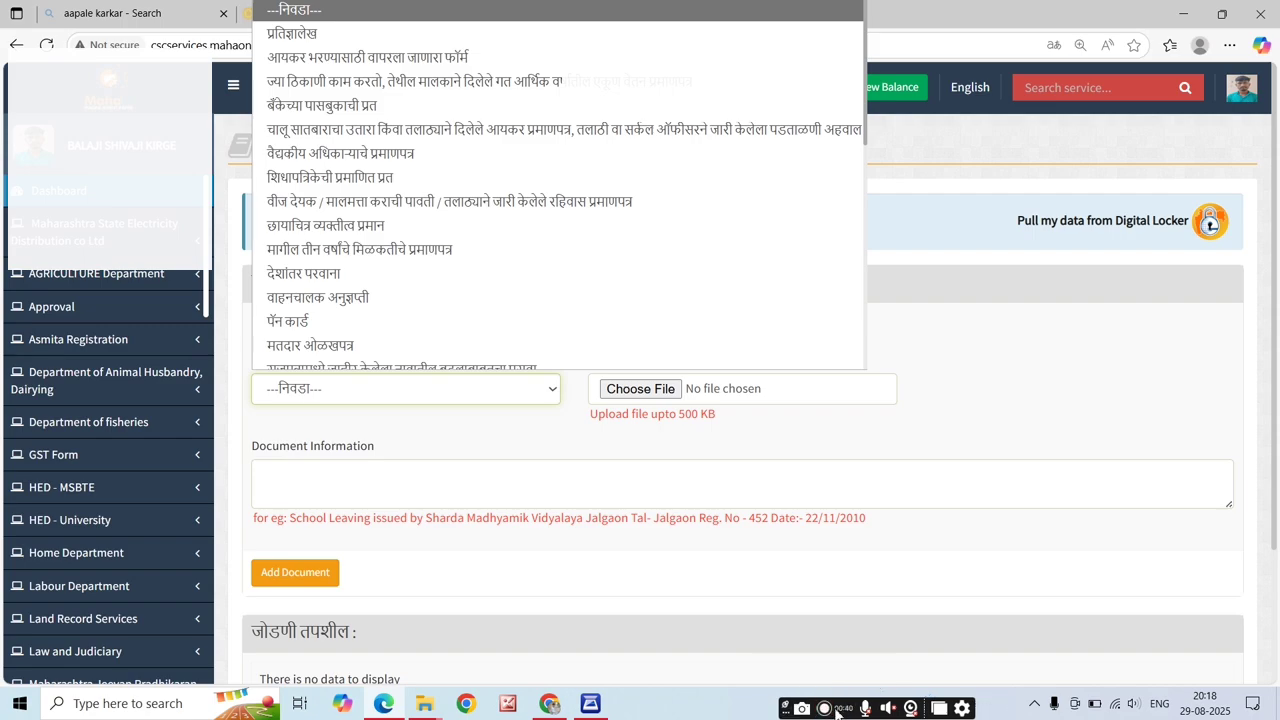
{"action": "left_click", "coordinate": [828, 466]}
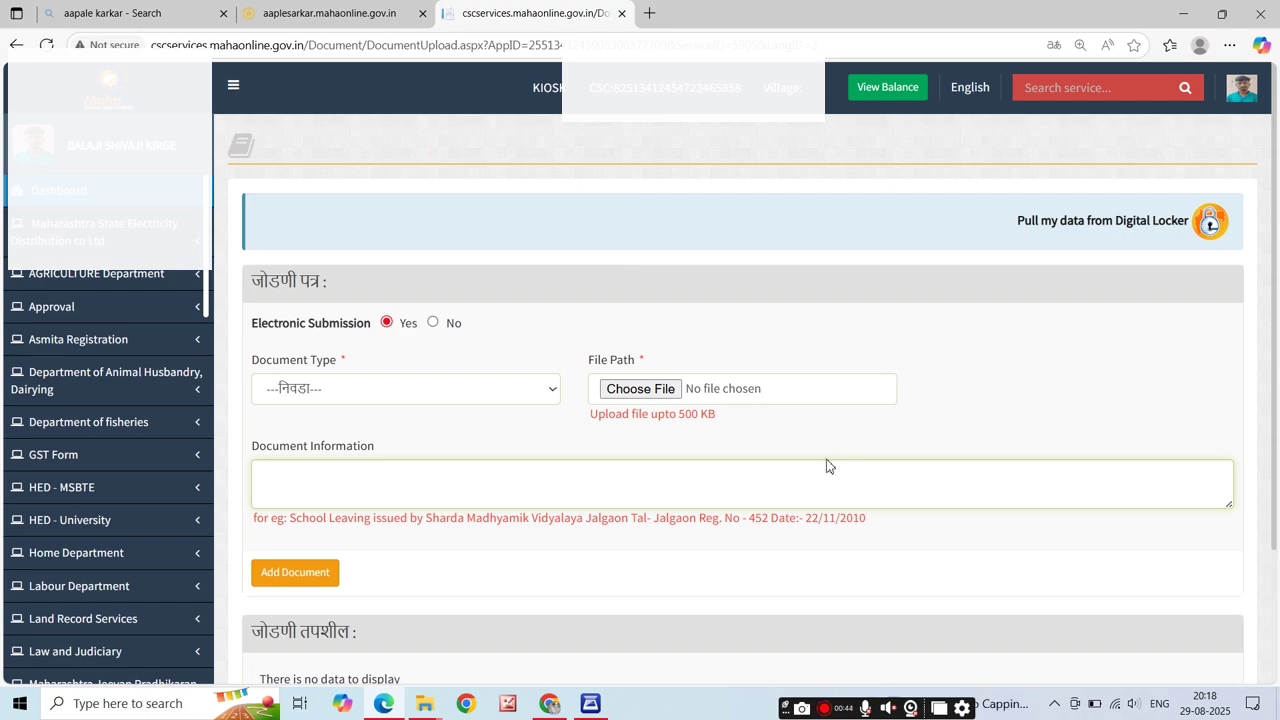
Examine the attached documents list, going through each entry from अर्ज to शिक्षणासाठी असेल तर विद्यार्थ्यांचे कागदपत्रे पुरावे.
{"action": "key", "text": "ctrl+s"}
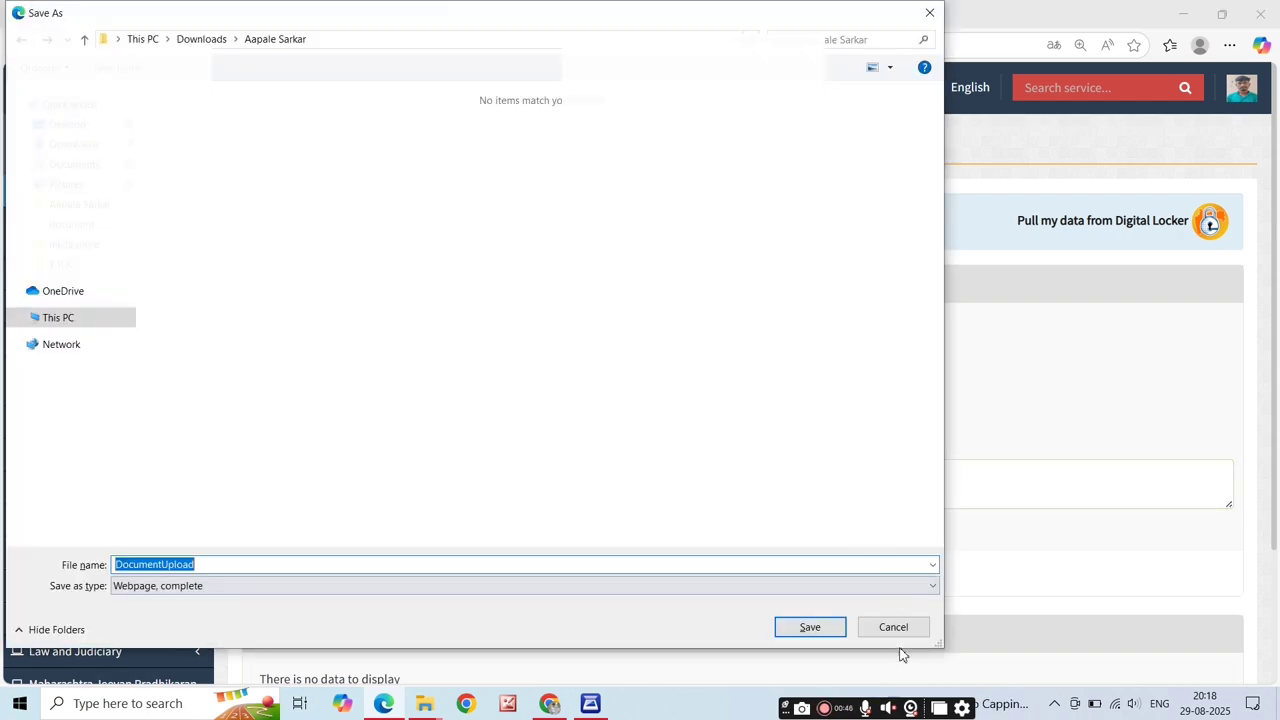
{"action": "left_click", "coordinate": [893, 627]}
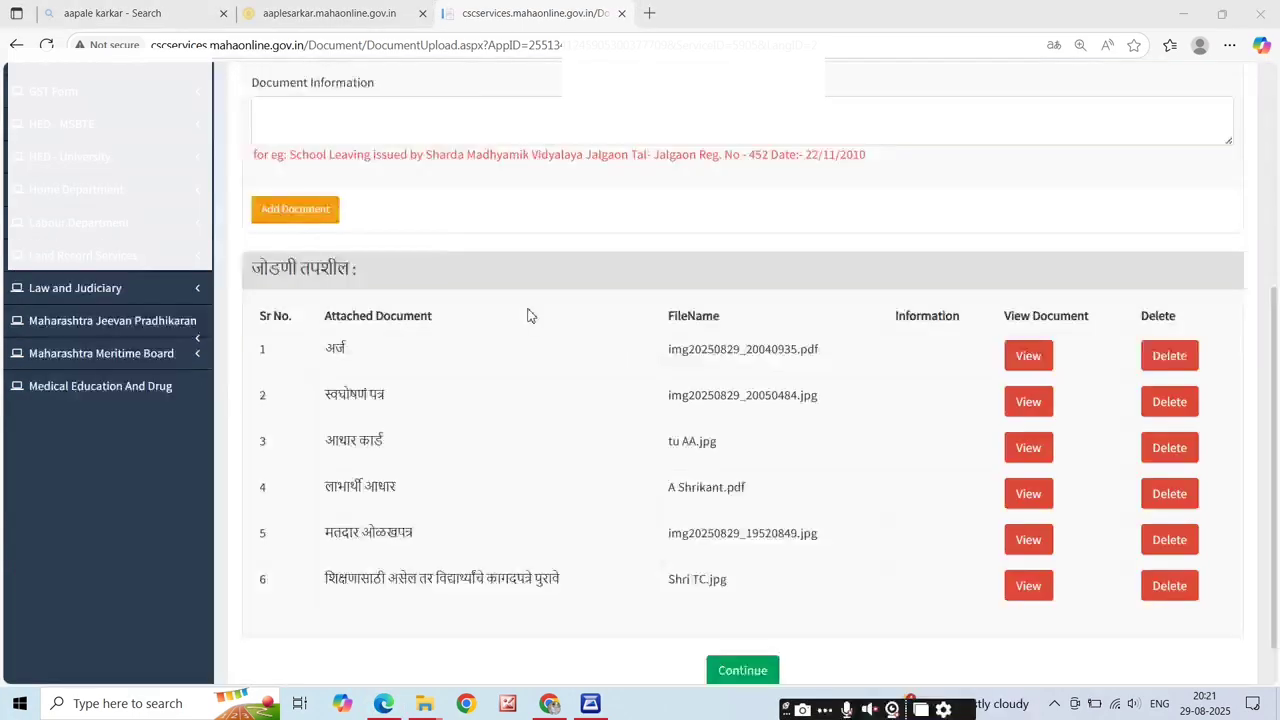
{"action": "scroll", "coordinate": [530, 315], "scroll_direction": "down", "scroll_amount": 2}
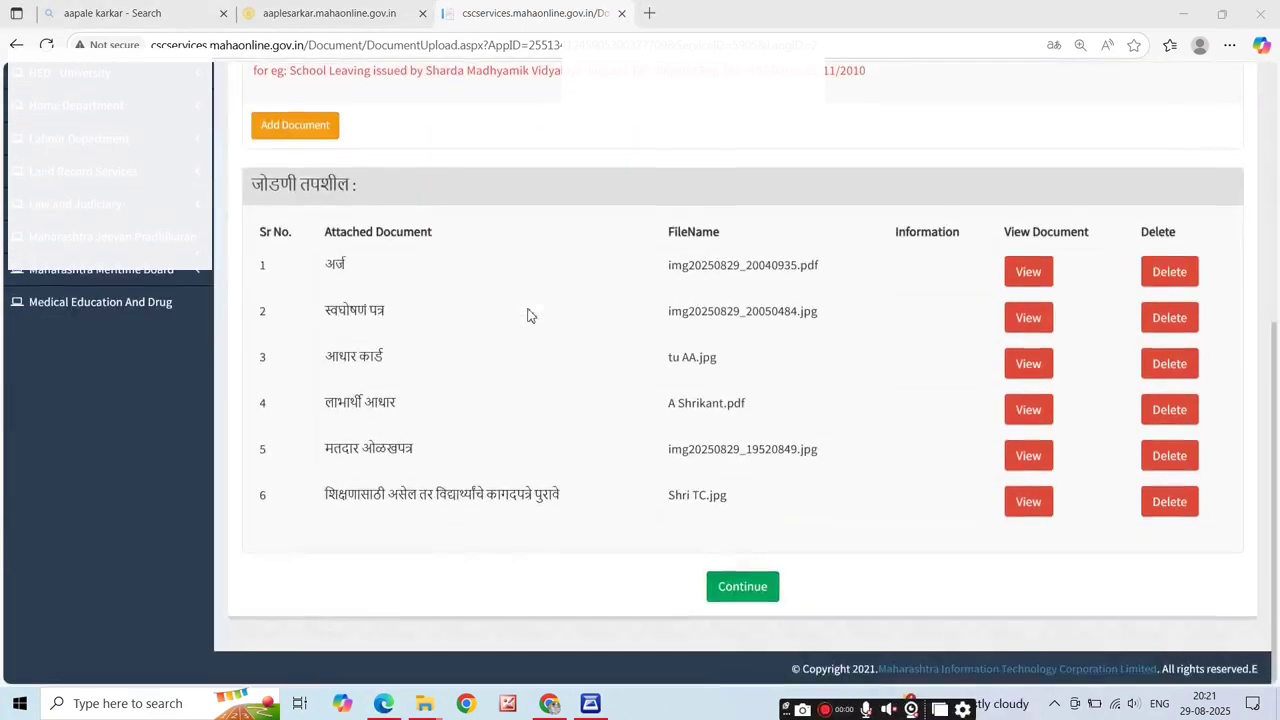
{"action": "double_click", "coordinate": [320, 267]}
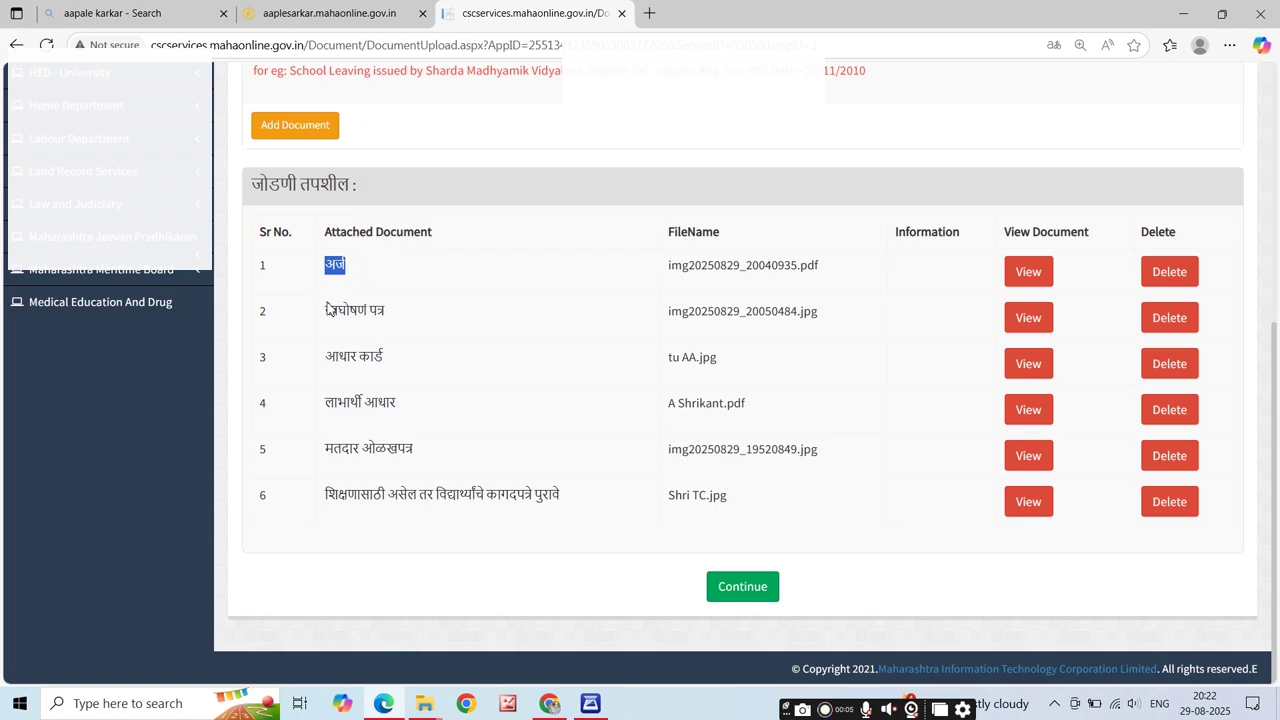
{"action": "left_click_drag", "start_coordinate": [324, 309], "coordinate": [405, 321]}
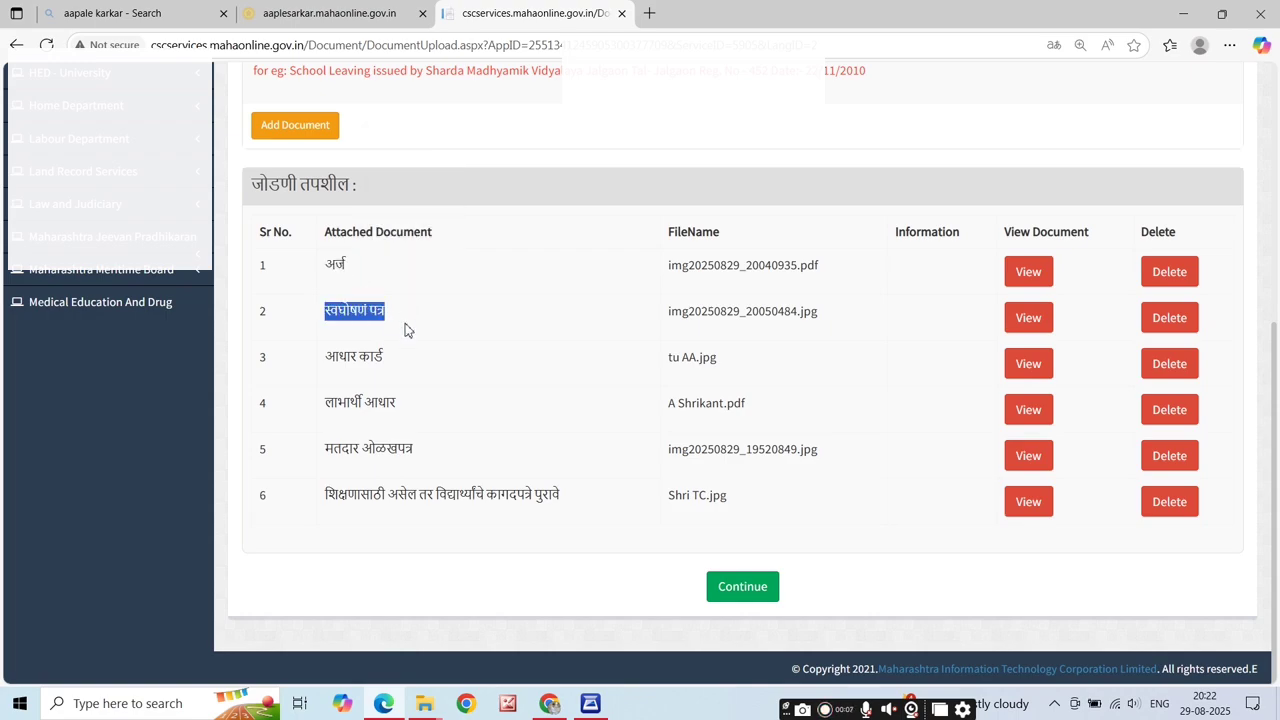
{"action": "left_click", "coordinate": [423, 346]}
{"action": "left_click_drag", "start_coordinate": [320, 366], "coordinate": [434, 374]}
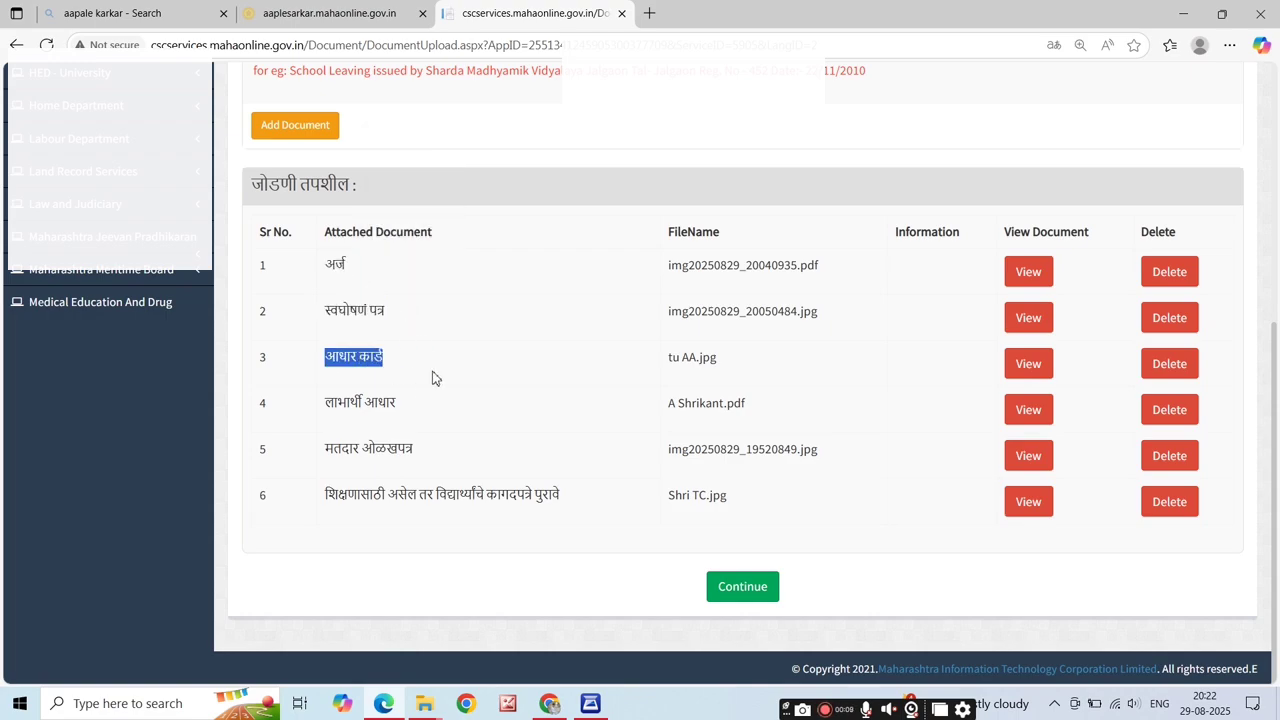
{"action": "left_click", "coordinate": [307, 402]}
{"action": "left_click_drag", "start_coordinate": [314, 406], "coordinate": [429, 429]}
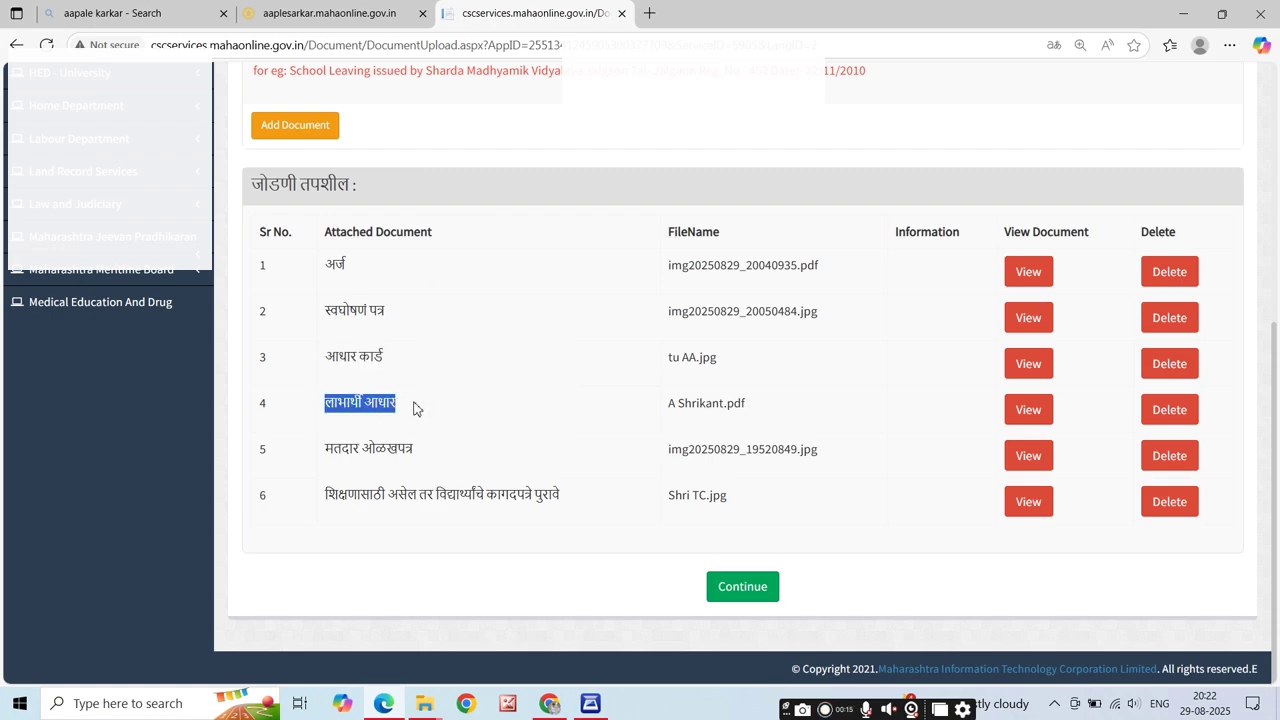
{"action": "left_click", "coordinate": [319, 454]}
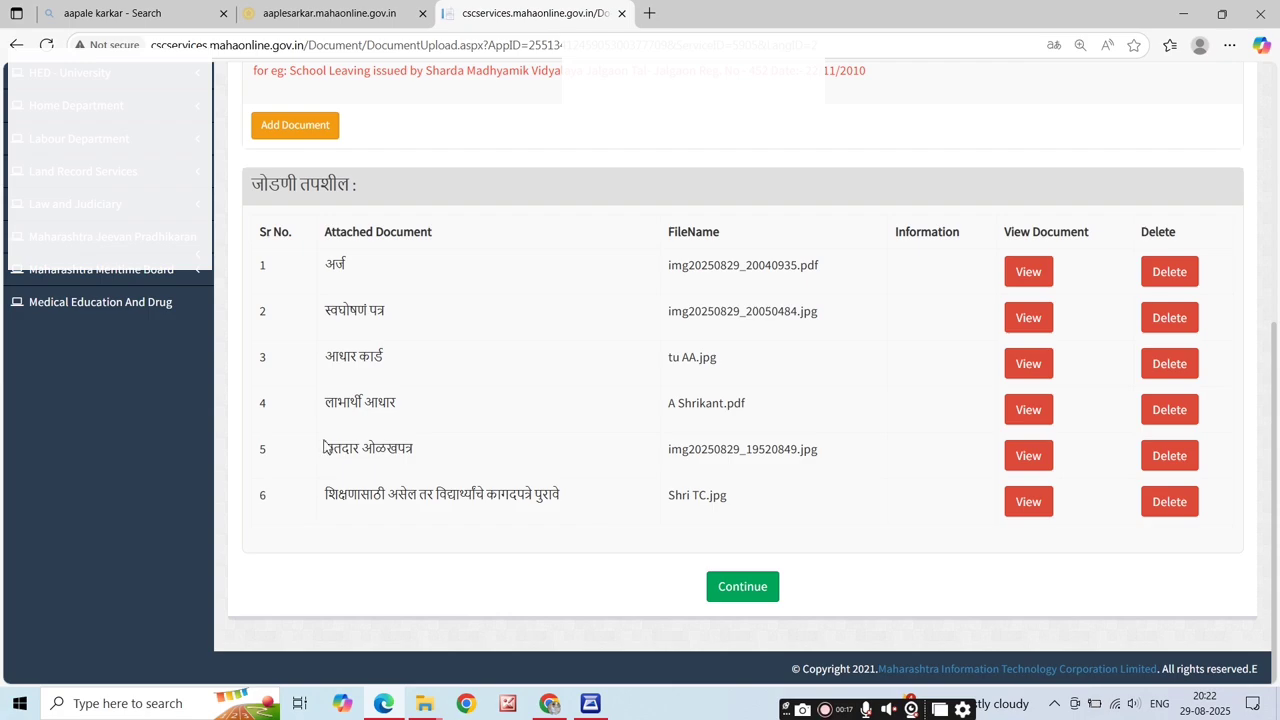
{"action": "left_click_drag", "start_coordinate": [324, 449], "coordinate": [448, 462]}
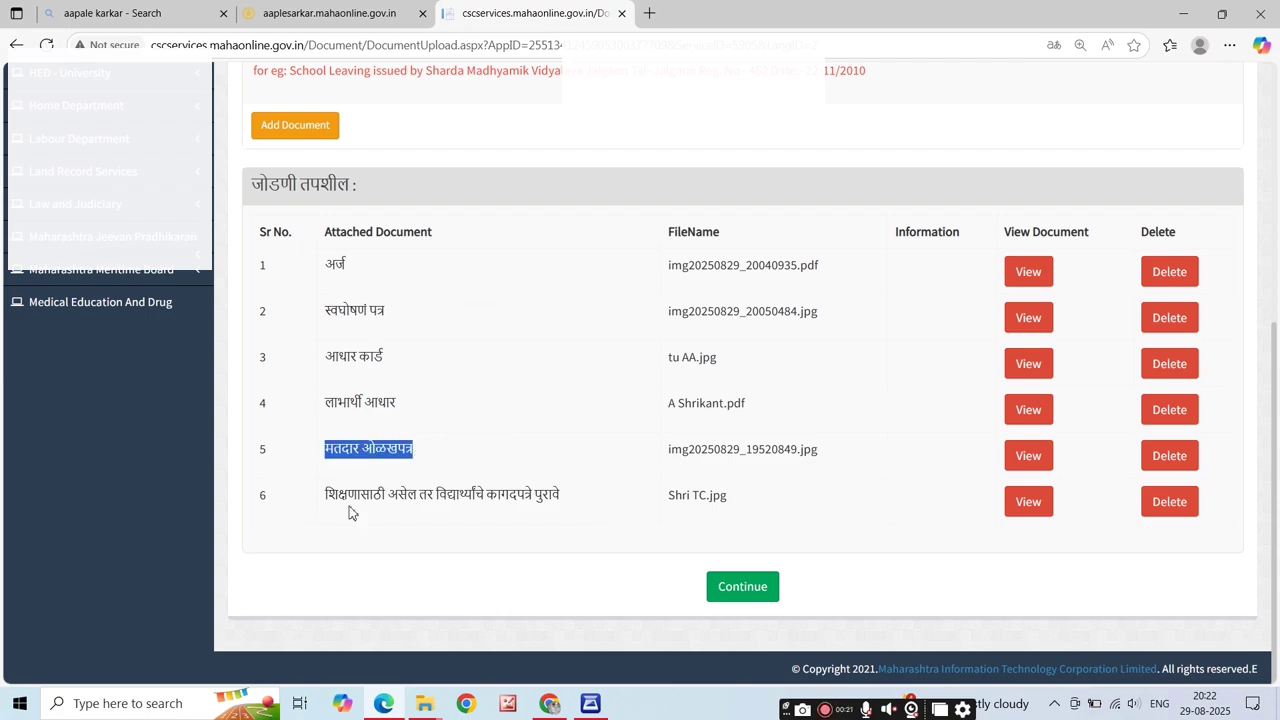
{"action": "left_click_drag", "start_coordinate": [318, 500], "coordinate": [620, 522]}
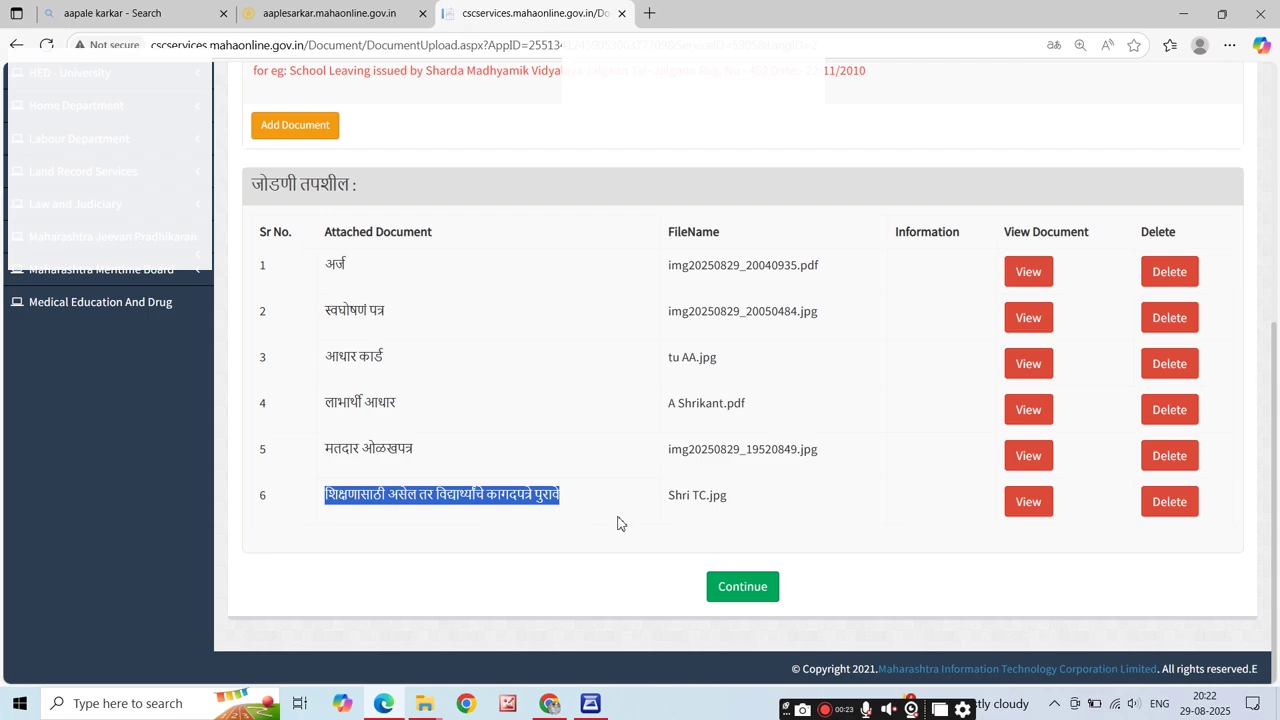
Continue to the photograph page, select छायाचित्र अपलोड करा as the photo option, and open the file selection for the applicant's photo.
{"action": "left_click", "coordinate": [757, 594]}
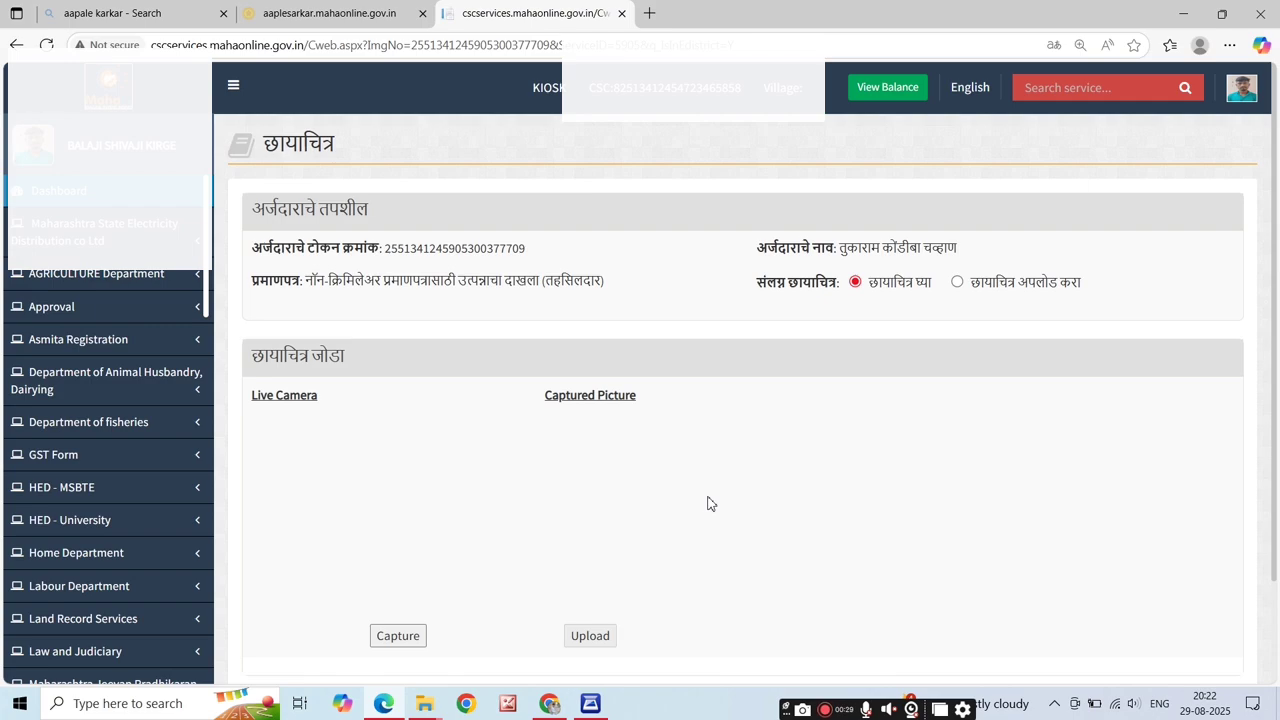
{"action": "left_click", "coordinate": [958, 284]}
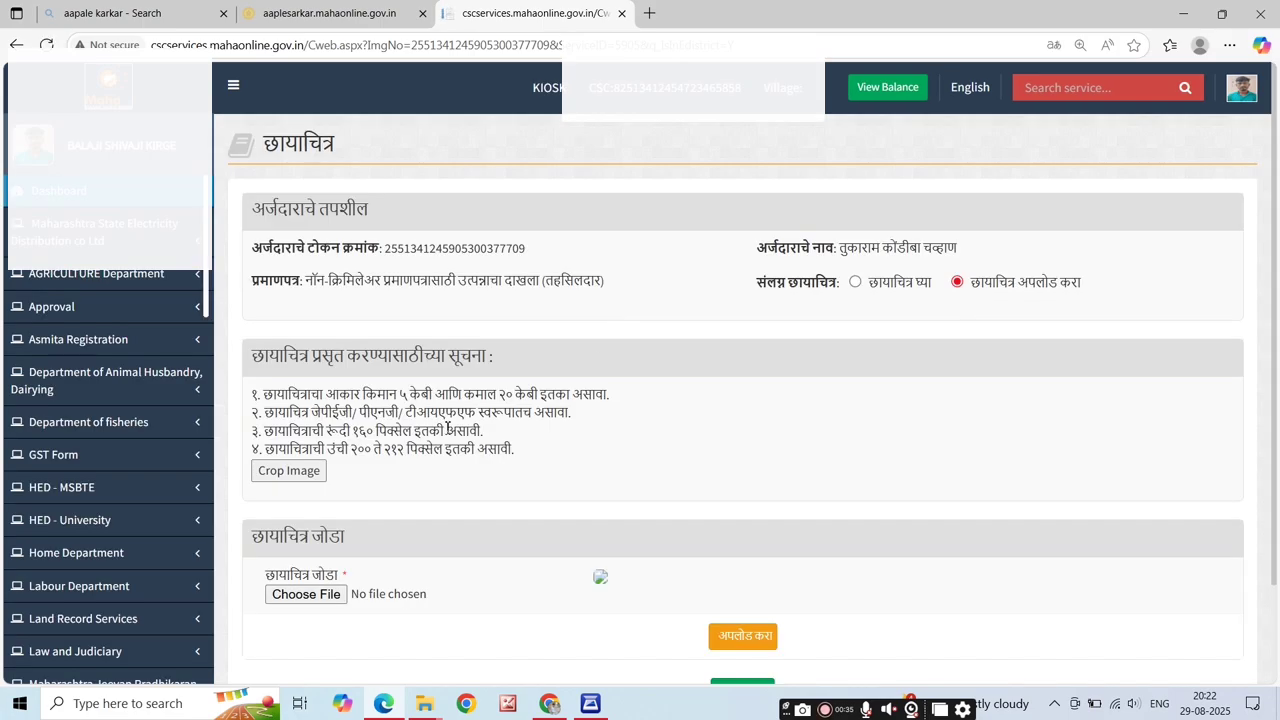
{"action": "scroll", "coordinate": [520, 380], "scroll_direction": "down", "scroll_amount": 2}
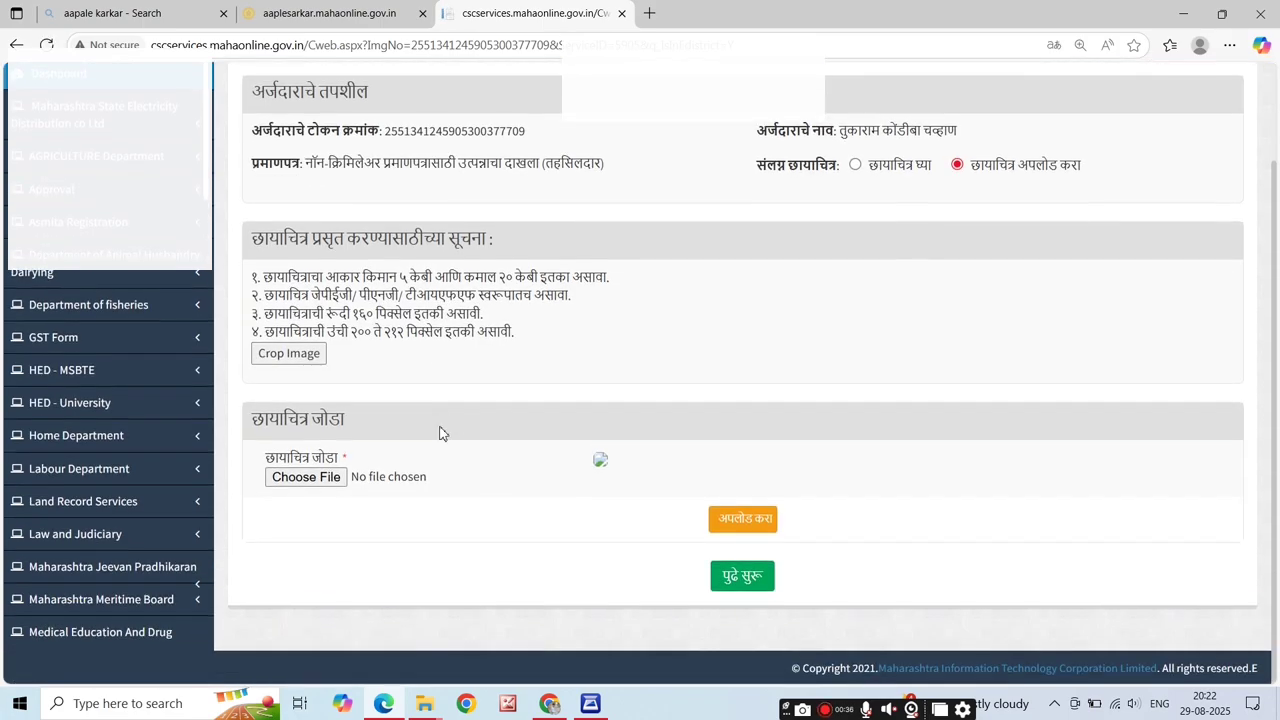
{"action": "left_click", "coordinate": [325, 484]}
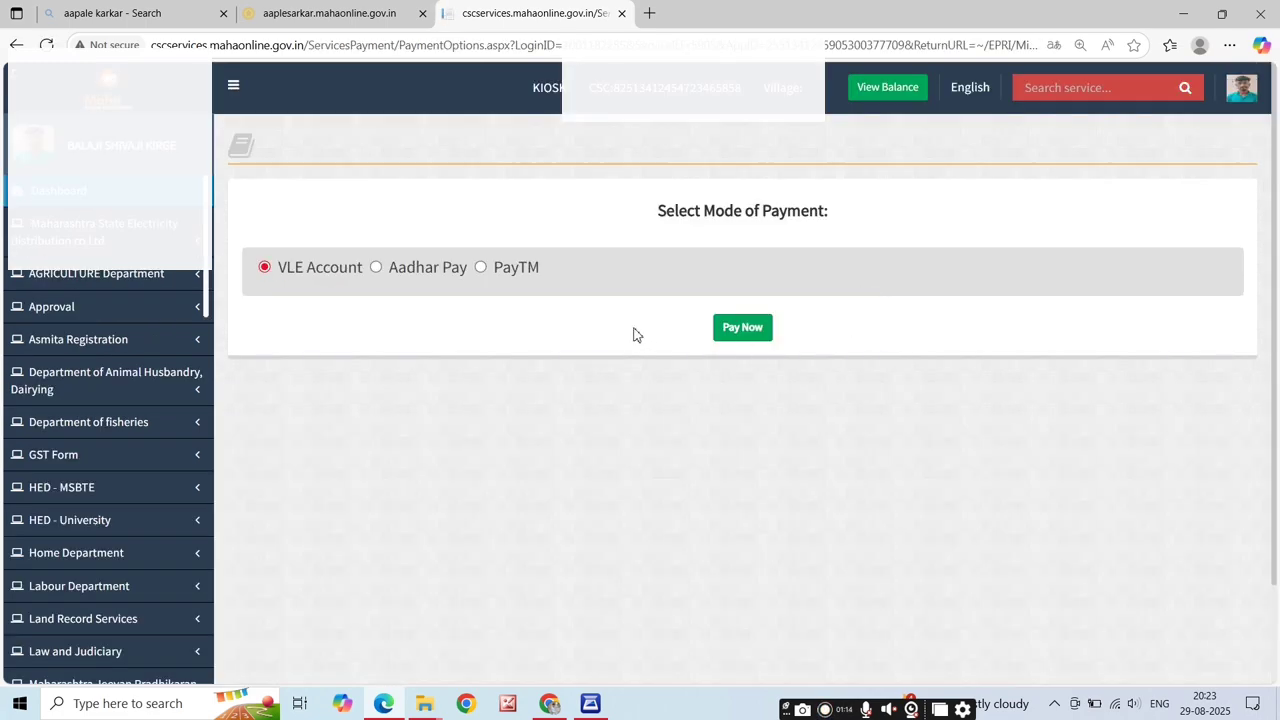
Pay the application fee from the VLE Account, entering the account password and confirming the payment.
{"action": "left_click", "coordinate": [738, 331]}
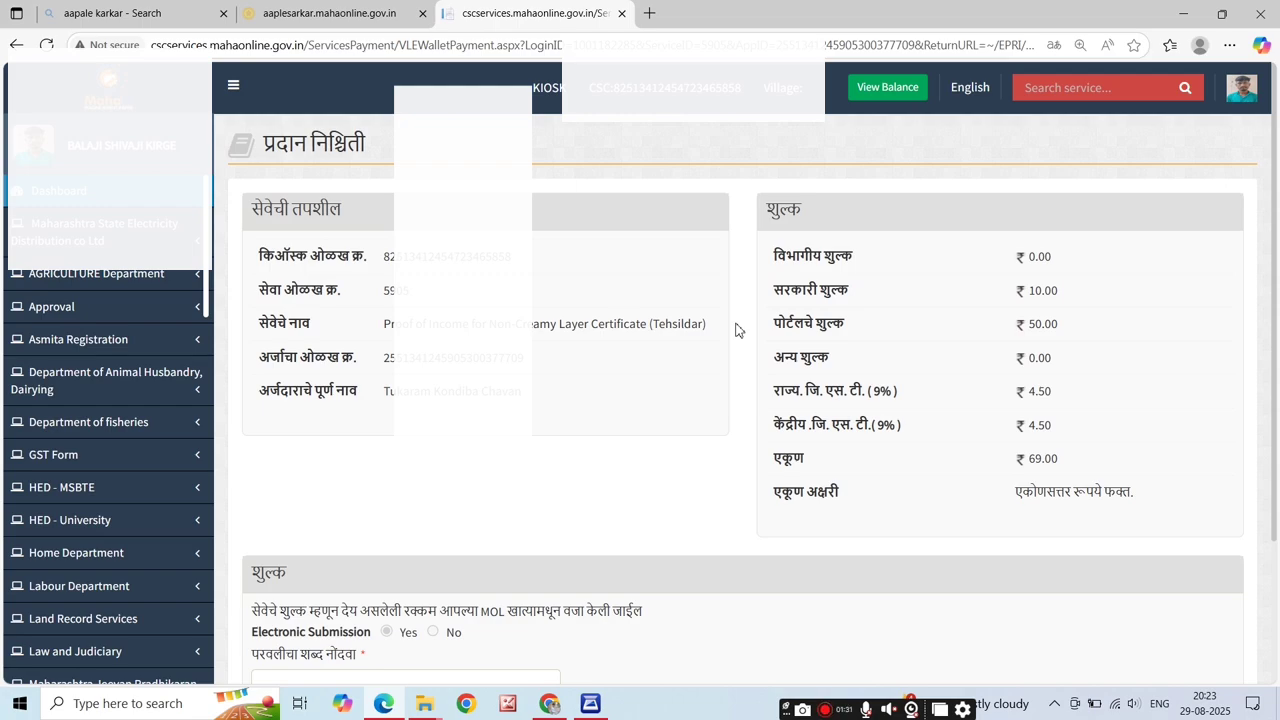
{"action": "scroll", "coordinate": [736, 330], "scroll_direction": "down", "scroll_amount": 3}
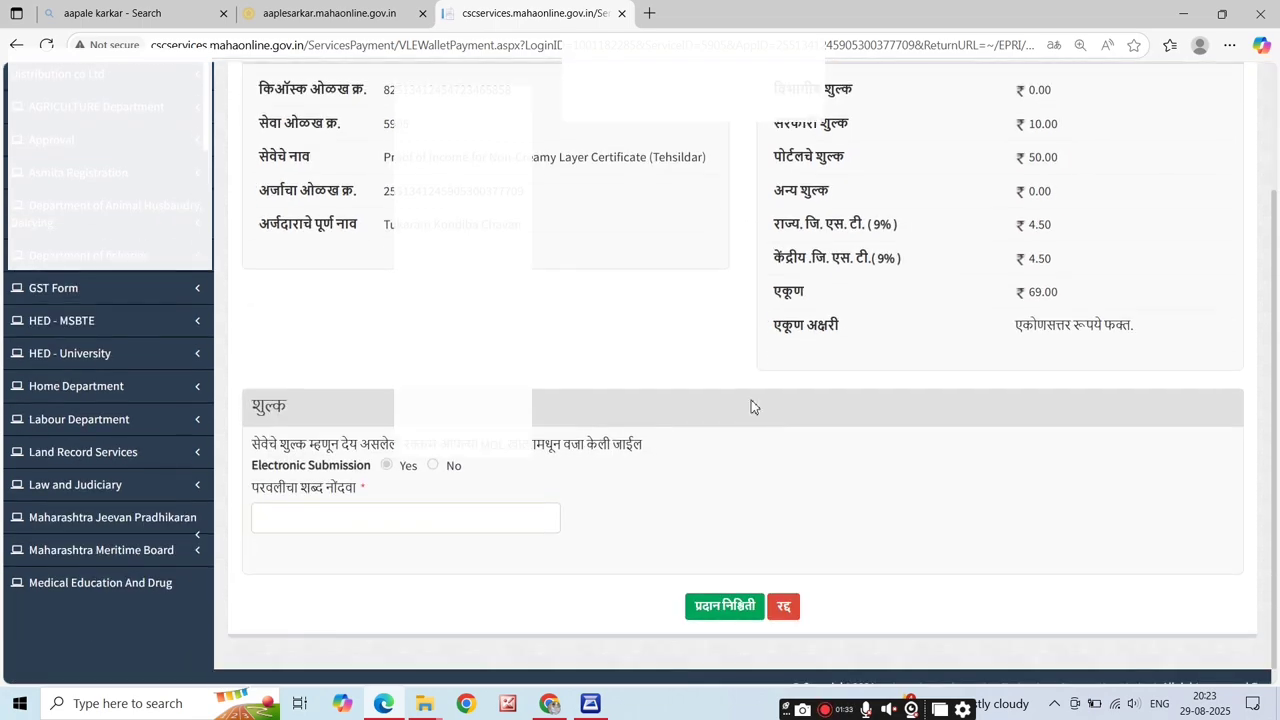
{"action": "left_click", "coordinate": [406, 516]}
{"action": "type", "text": "•"}
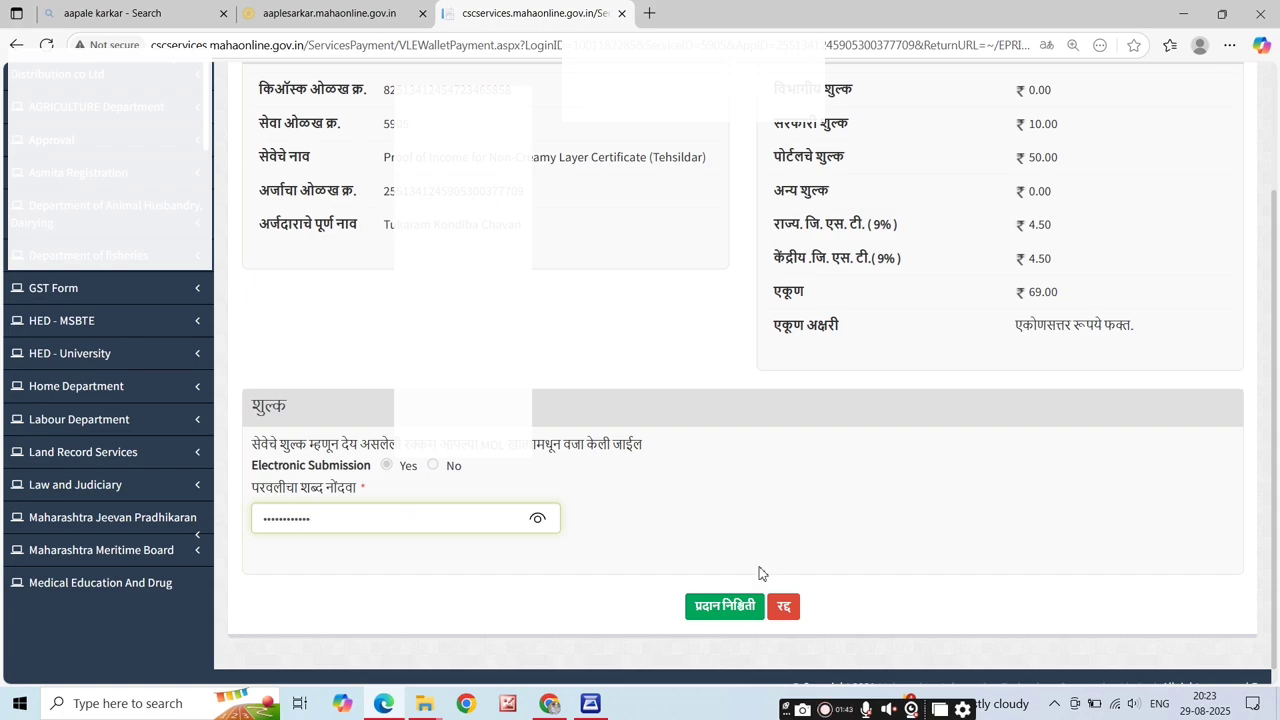
{"action": "left_click", "coordinate": [725, 607]}
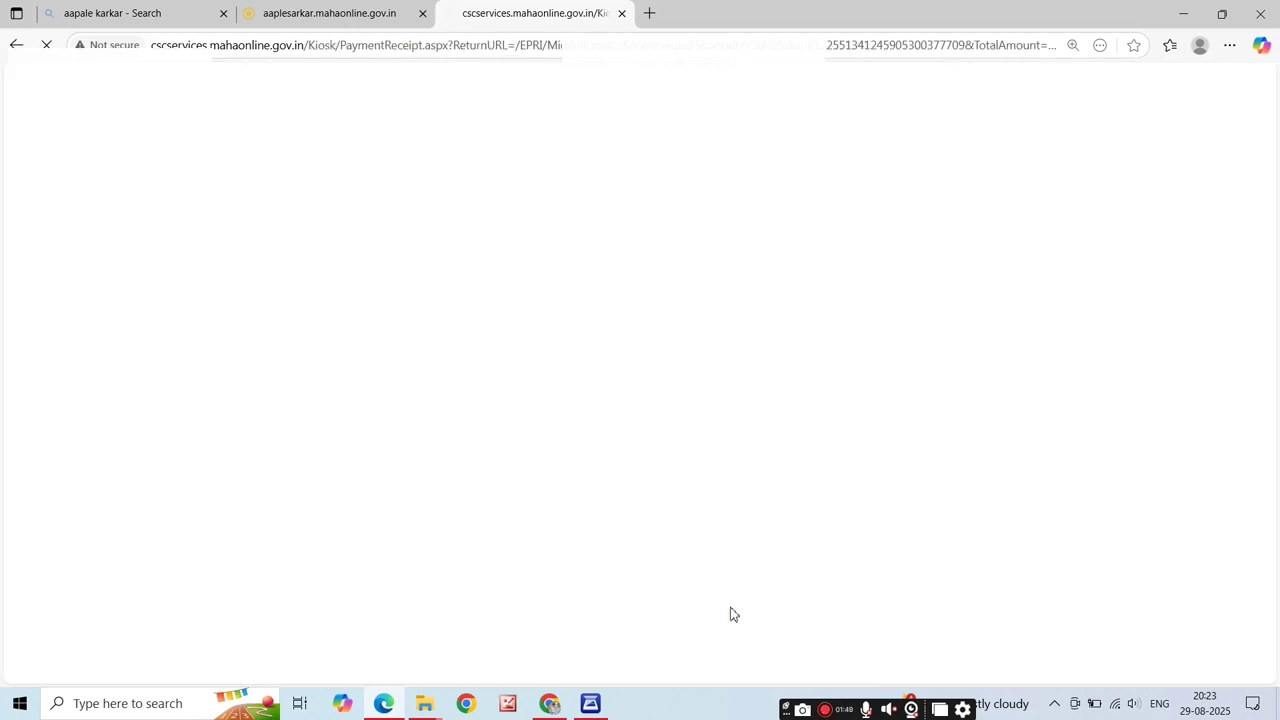
Review the payment receipt's service information and fee breakdown, and continue to the application's acknowledgement receipt.
{"action": "scroll", "coordinate": [711, 519], "scroll_direction": "down", "scroll_amount": 2}
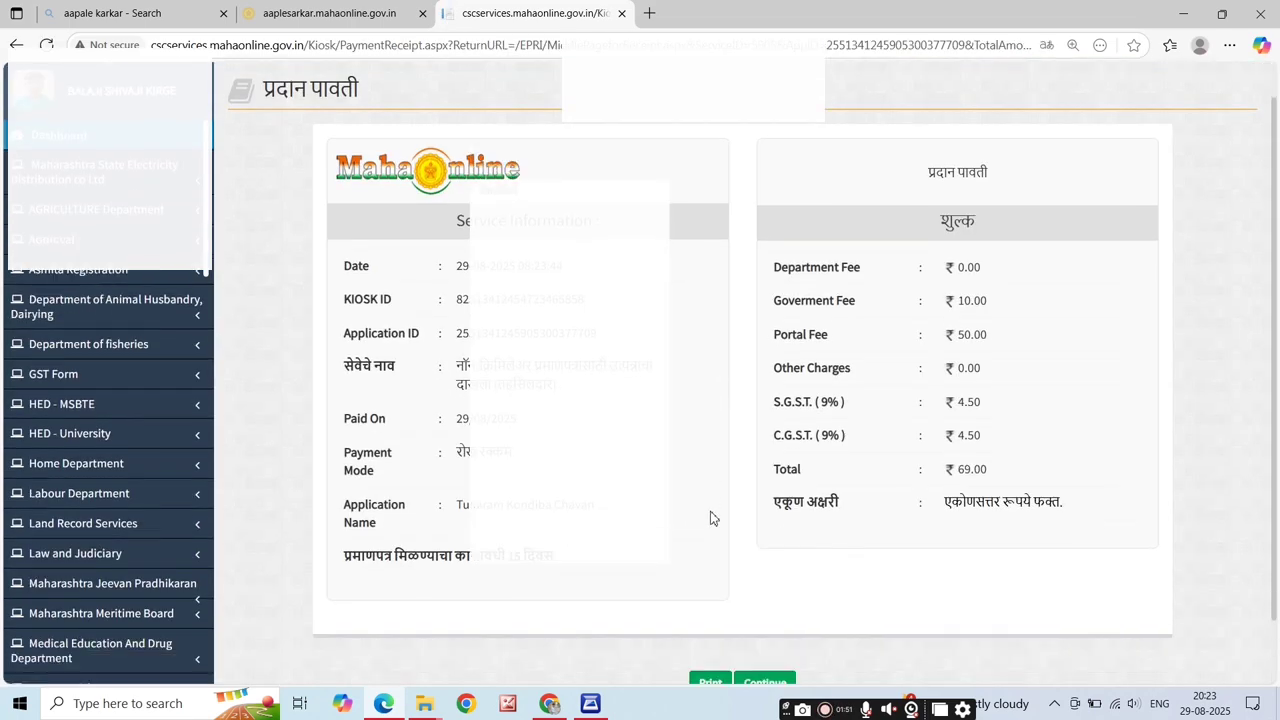
{"action": "scroll", "coordinate": [727, 526], "scroll_direction": "up", "scroll_amount": 1}
{"action": "scroll", "coordinate": [727, 535], "scroll_direction": "down", "scroll_amount": 2}
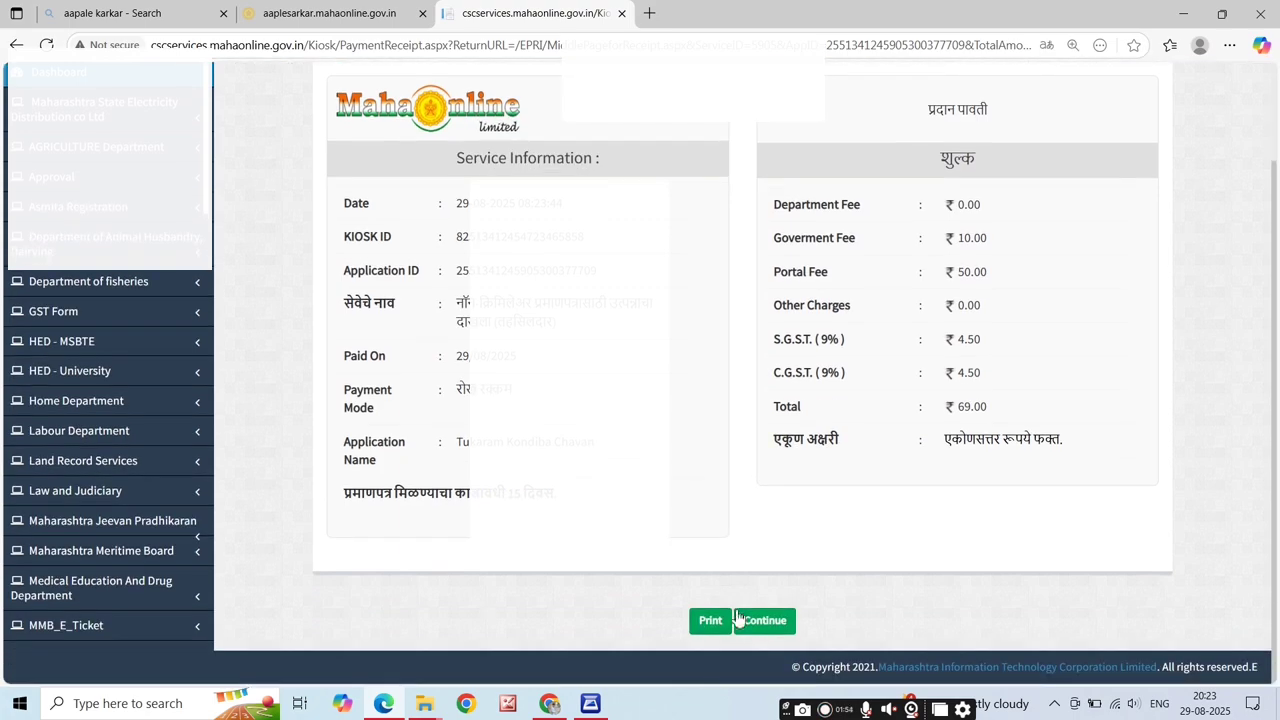
{"action": "left_click", "coordinate": [756, 624]}
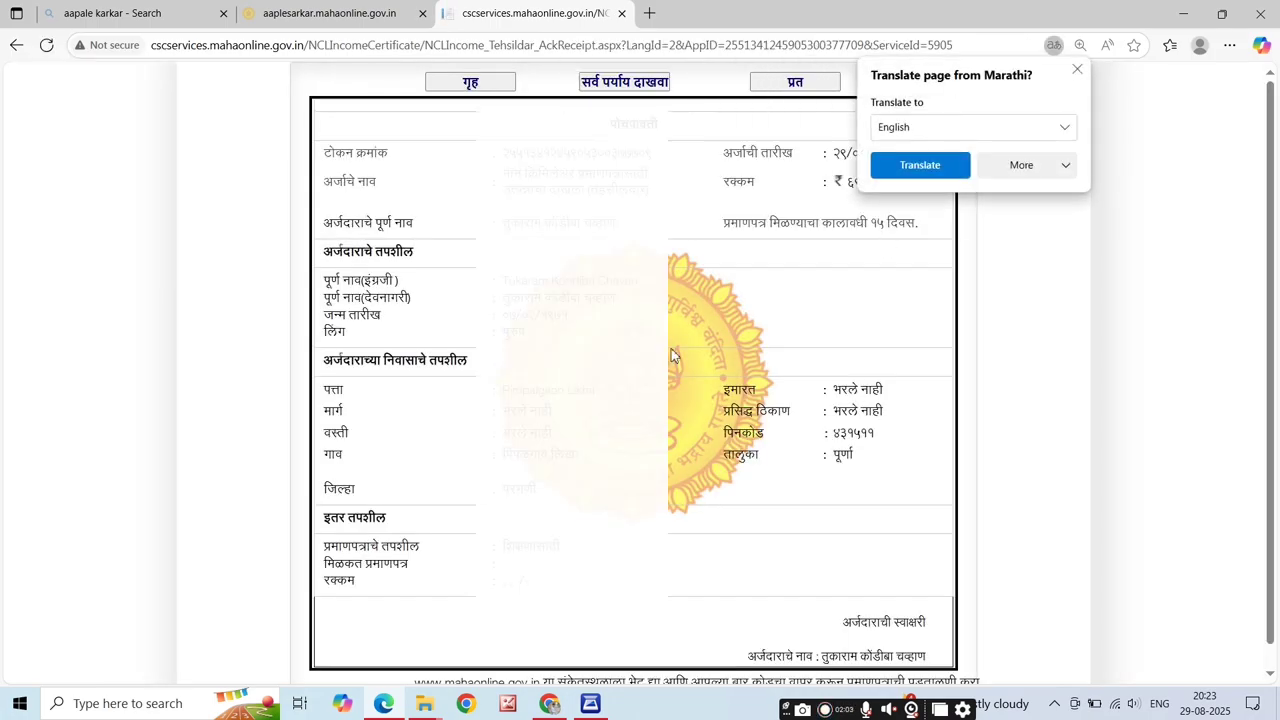
Print one copy of the acknowledgement receipt in portrait layout on the EPSON L3210 Series printer.
{"action": "left_click", "coordinate": [800, 86]}
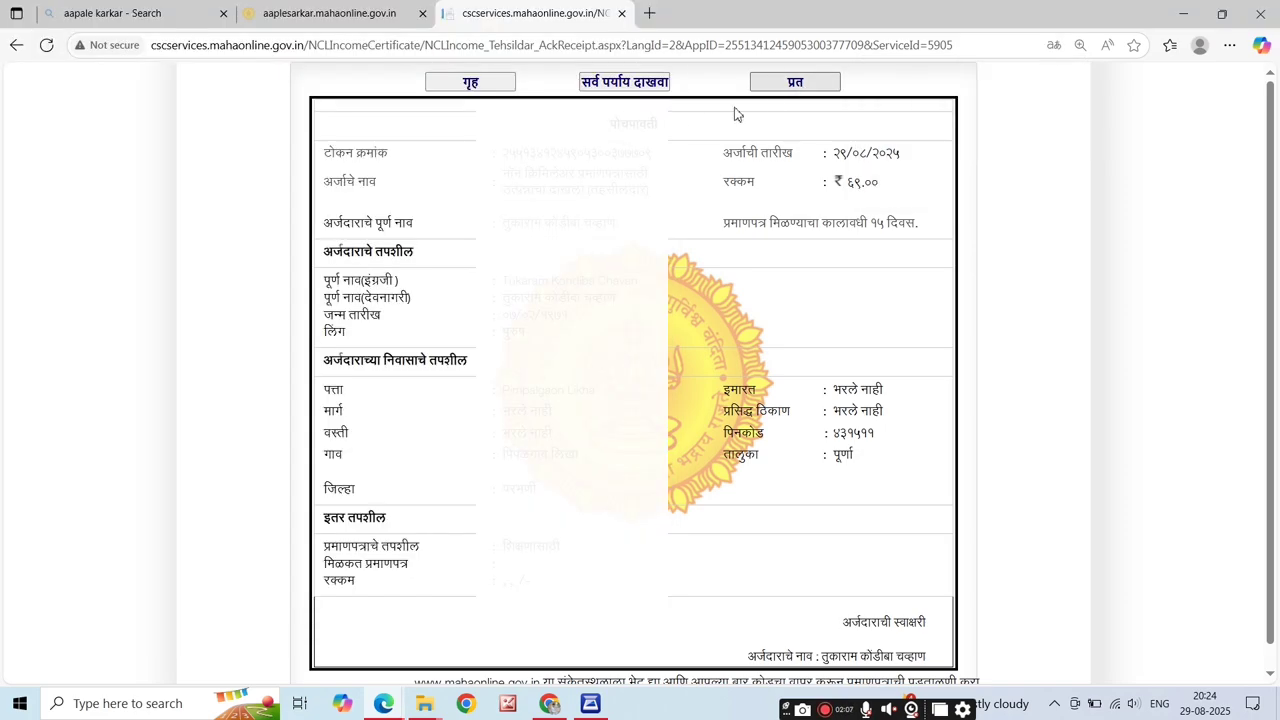
{"action": "left_click", "coordinate": [390, 705]}
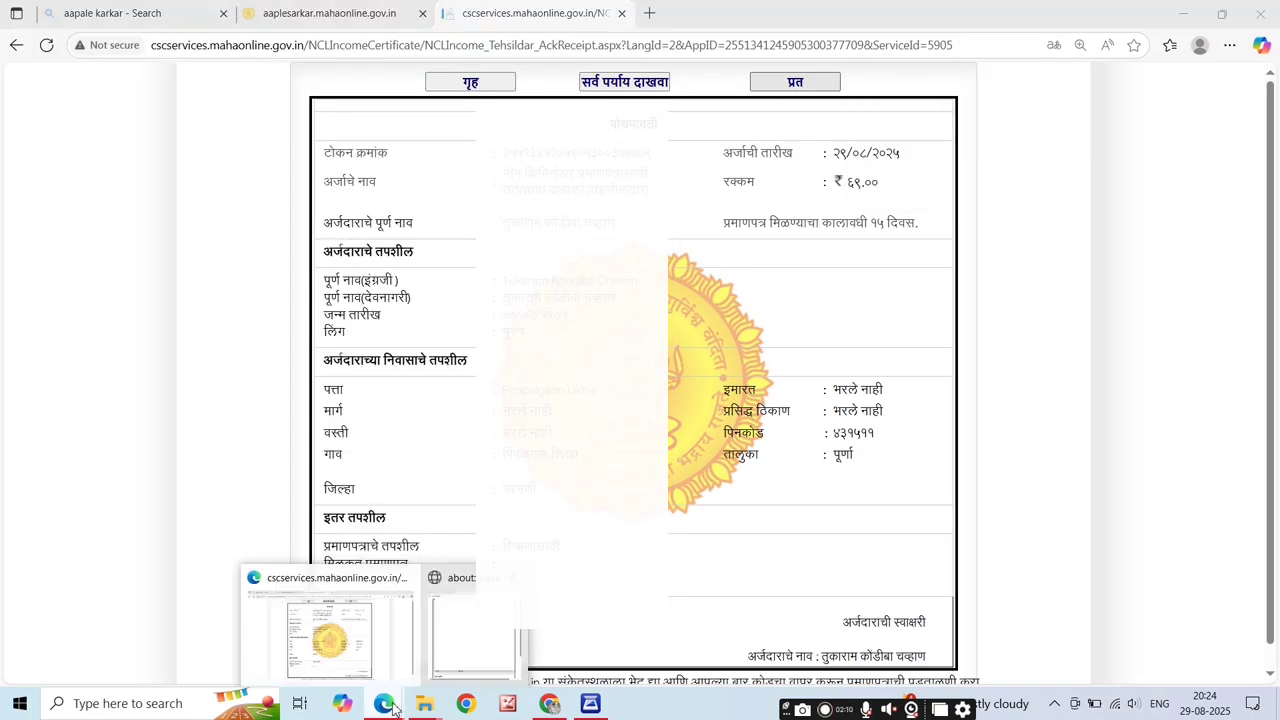
{"action": "left_click", "coordinate": [444, 661]}
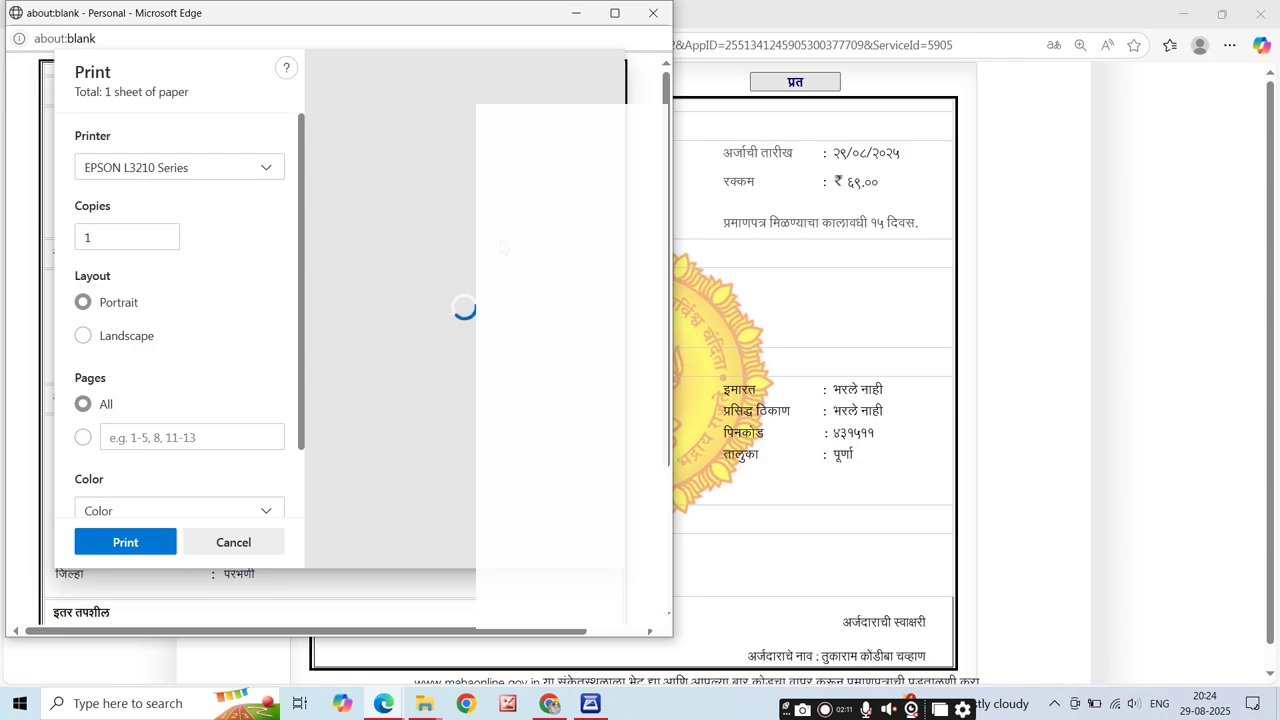
{"action": "left_click_drag", "start_coordinate": [438, 28], "coordinate": [805, 25]}
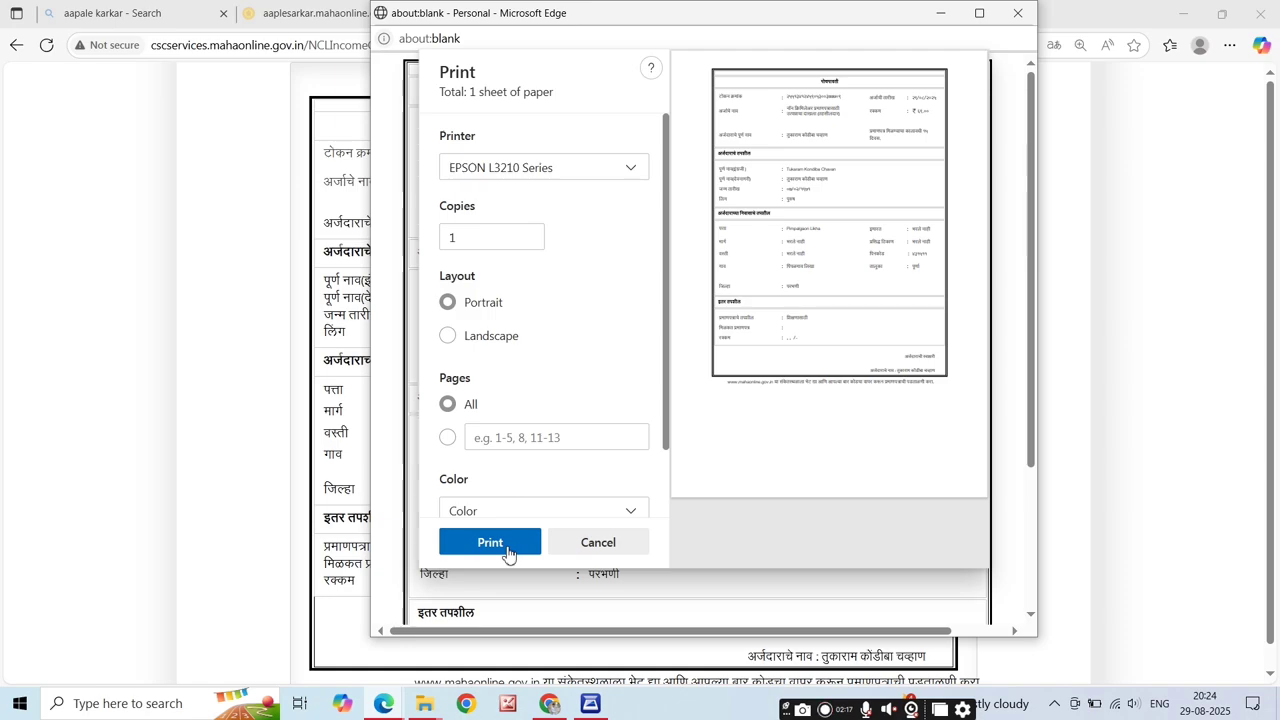
{"action": "left_click", "coordinate": [508, 554]}
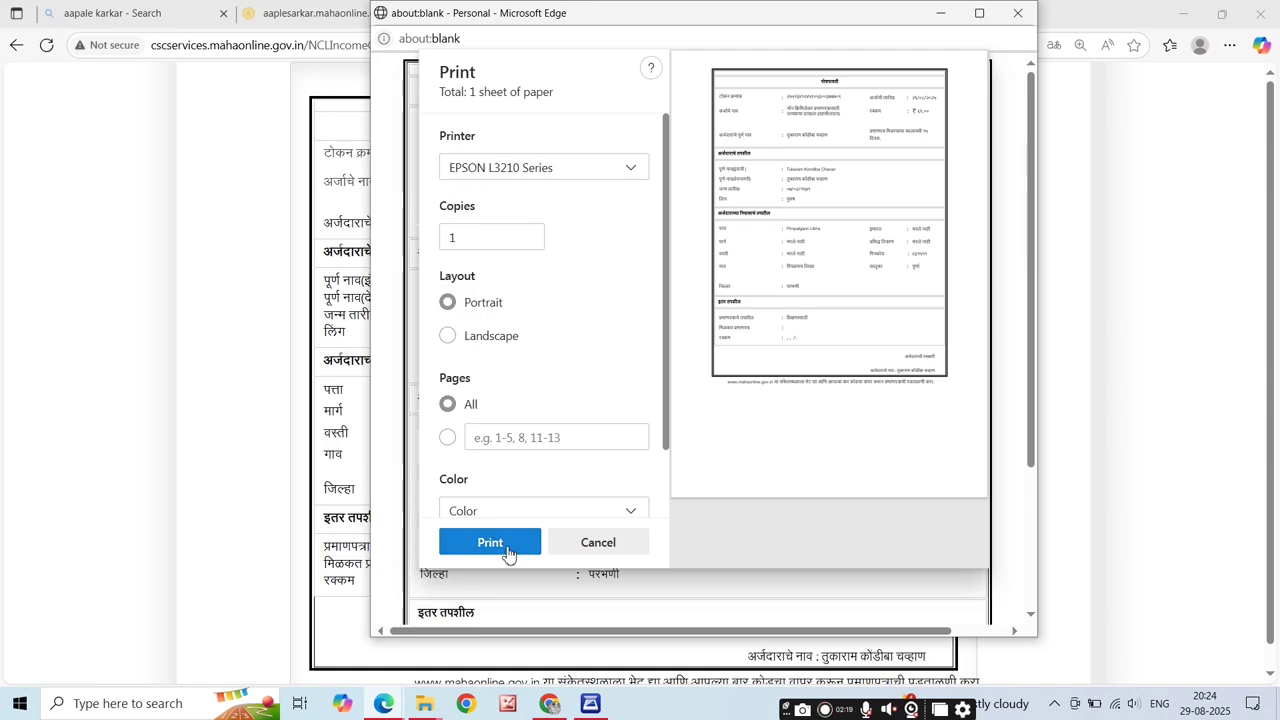